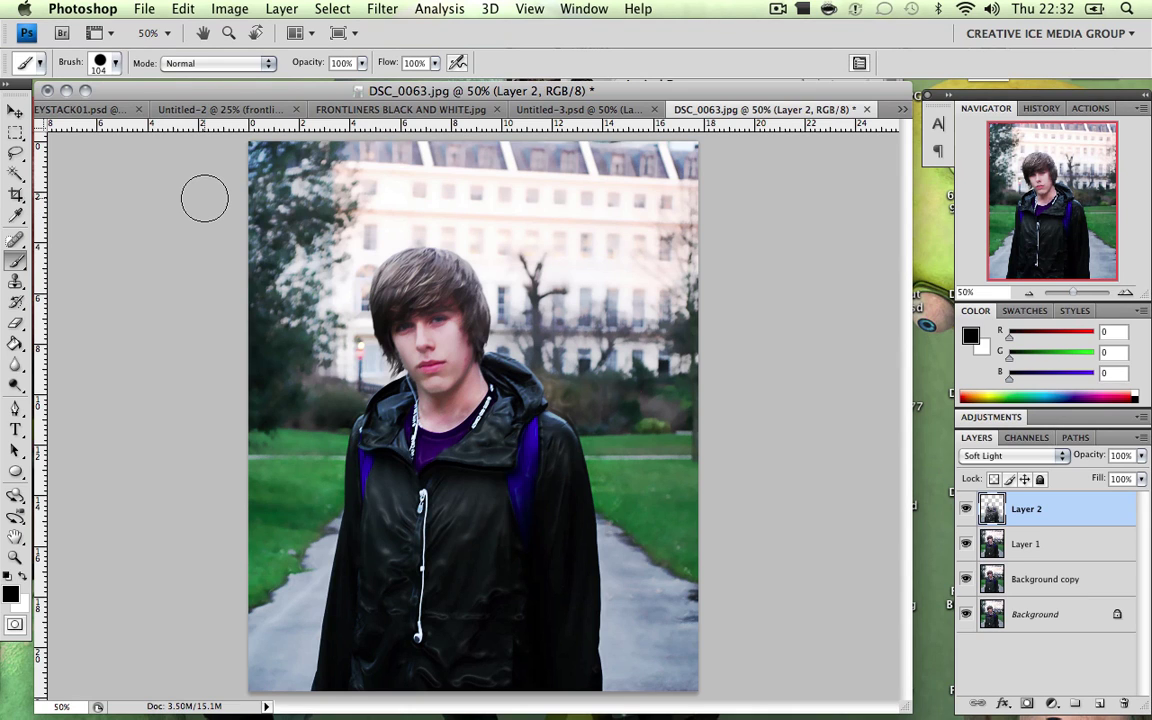
- Toggle the last Eraser stroke with Ctrl+Z to review the finished Soft Light edit
{"action": "key", "text": "super+z"}
- Revert the image to the original DSC_0063.jpg snapshot in History
{"action": "left_click", "coordinate": [1041, 108]}
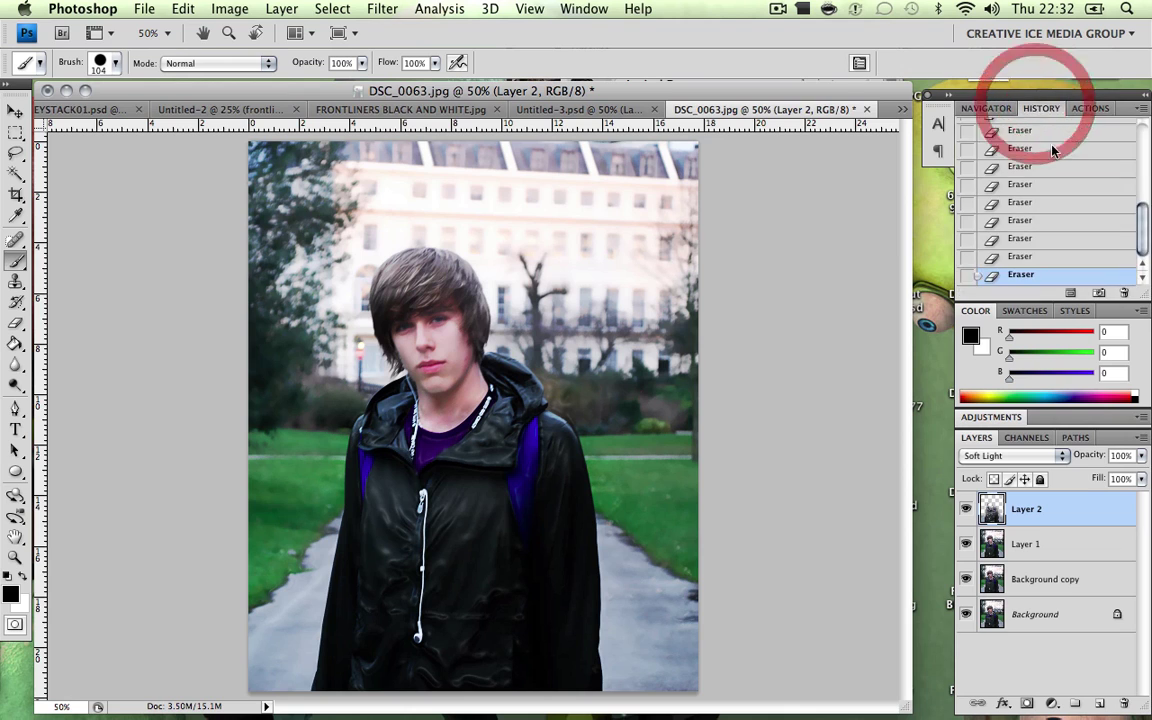
{"action": "scroll", "coordinate": [1055, 153], "scroll_direction": "up", "scroll_amount": 5}
{"action": "left_click", "coordinate": [1040, 133]}
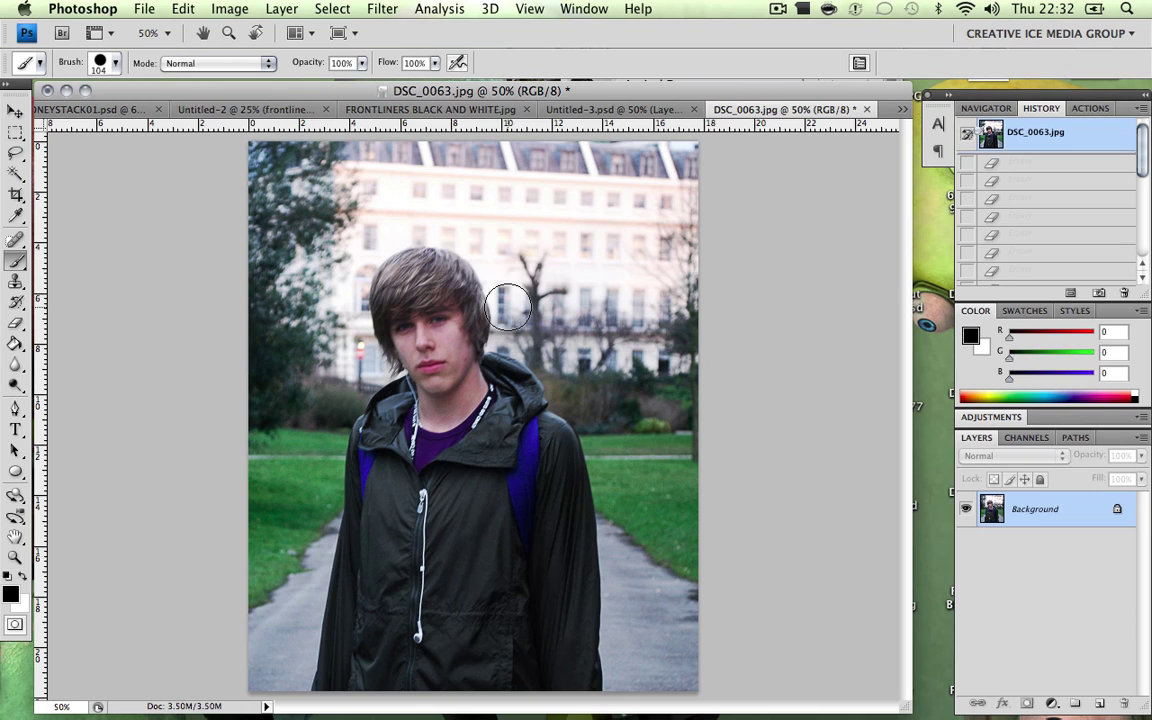
- Compare the original and edited versions, leave it on the original snapshot, and show the Navigator
{"action": "key", "text": "super+z"}
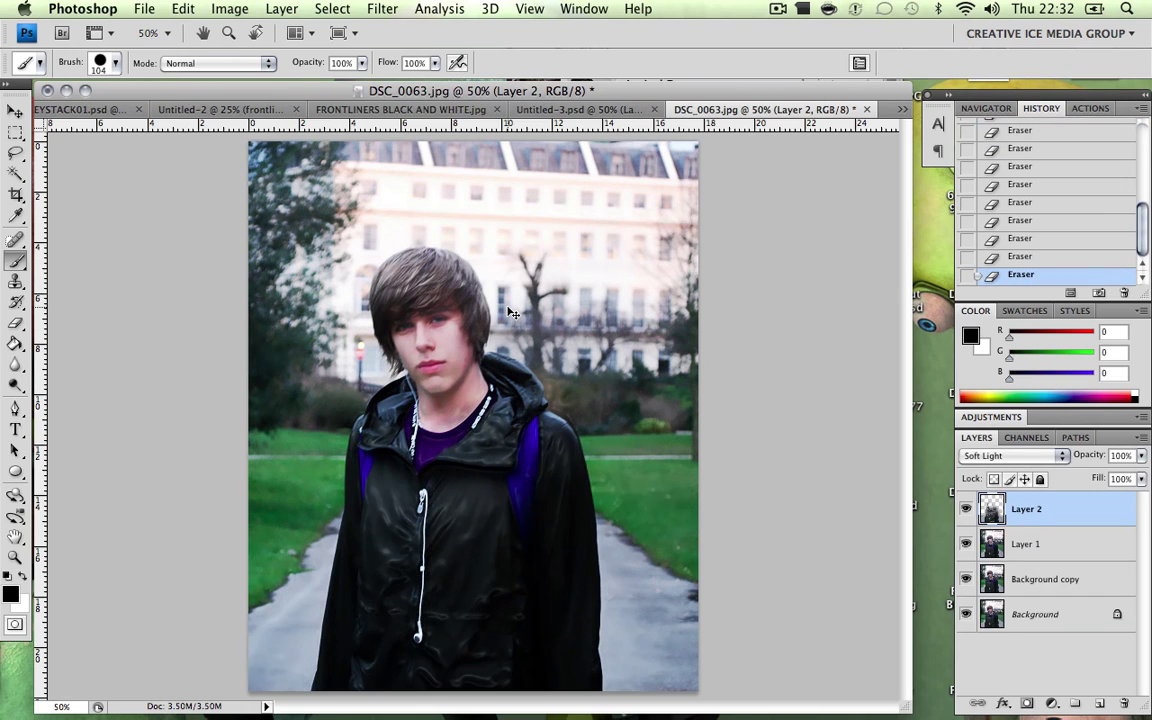
{"action": "key", "text": "super+z"}
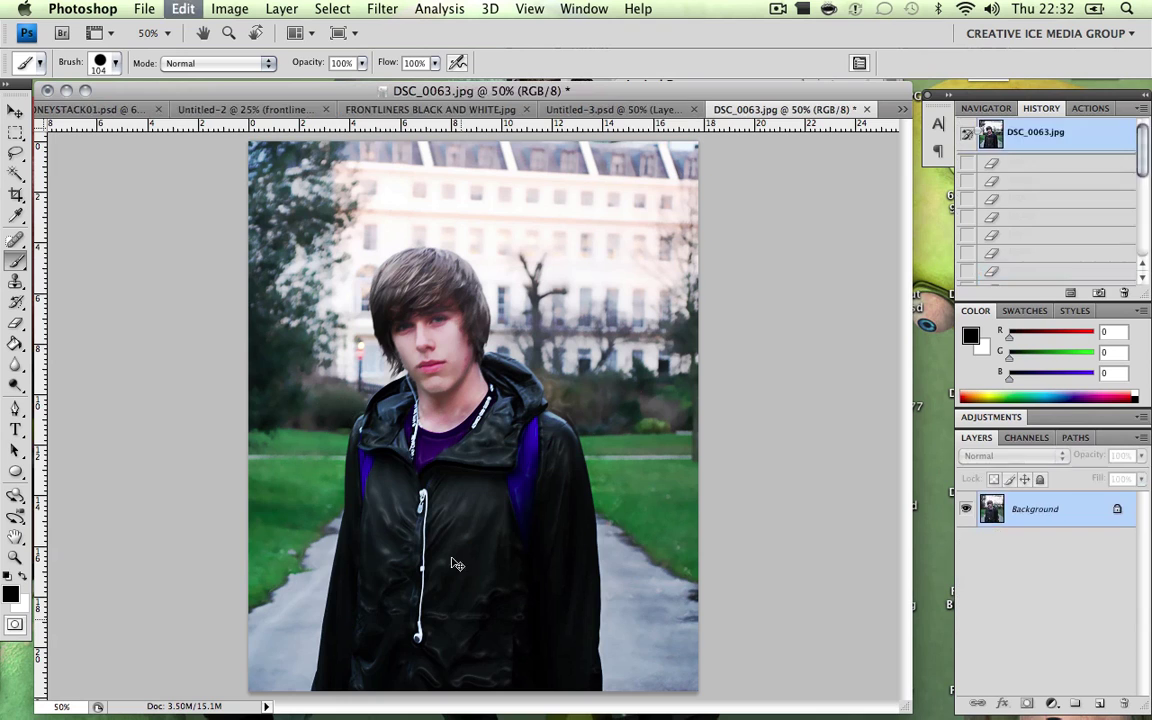
{"action": "key", "text": "super+z"}
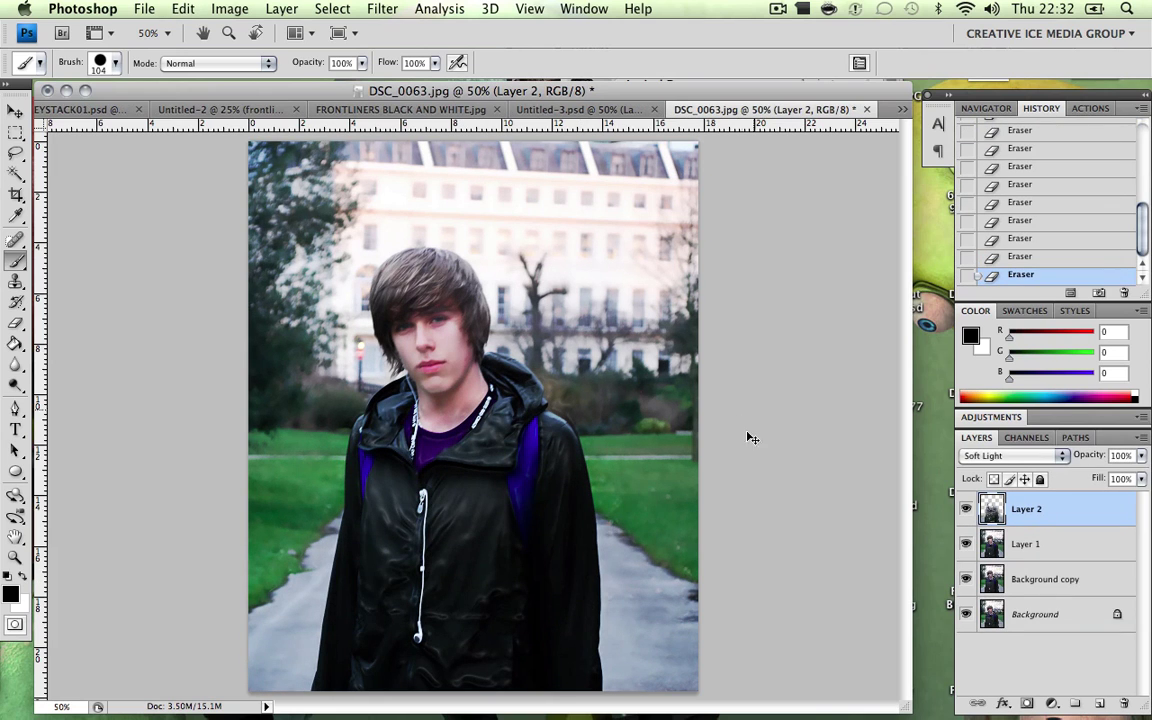
{"action": "key", "text": "super+z"}
{"action": "key", "text": "super+z"}
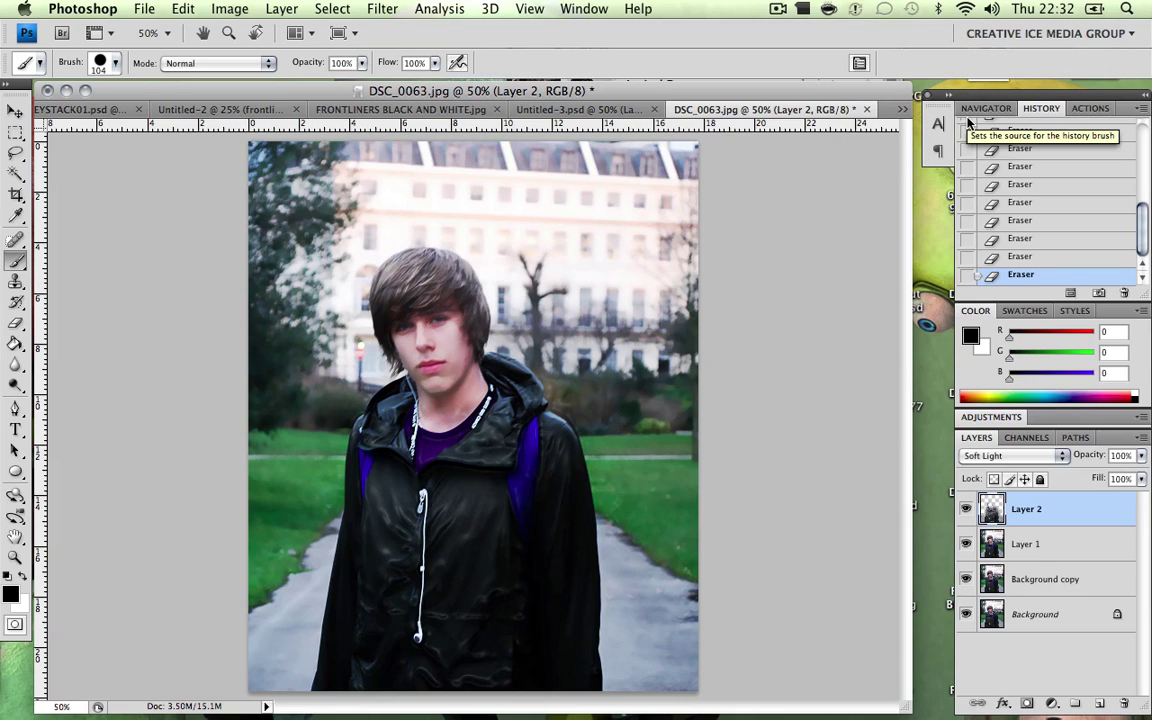
{"action": "scroll", "coordinate": [1040, 140], "scroll_direction": "up", "scroll_amount": 5}
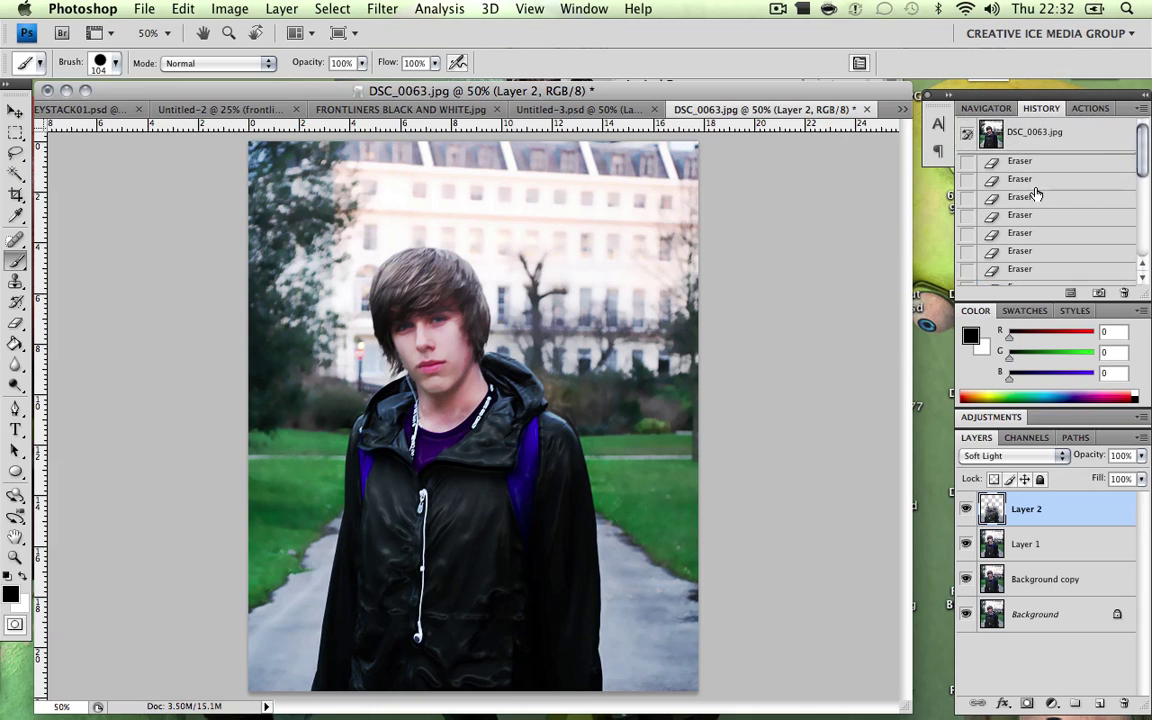
{"action": "left_click", "coordinate": [1040, 136]}
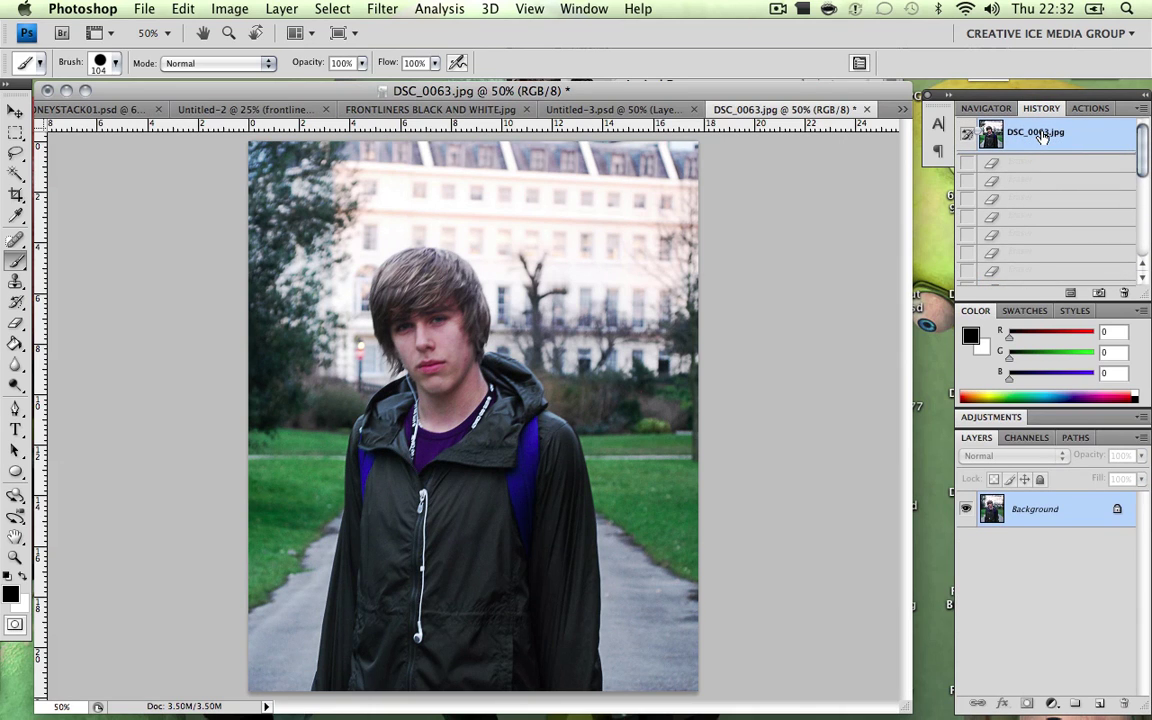
{"action": "left_click", "coordinate": [987, 110]}
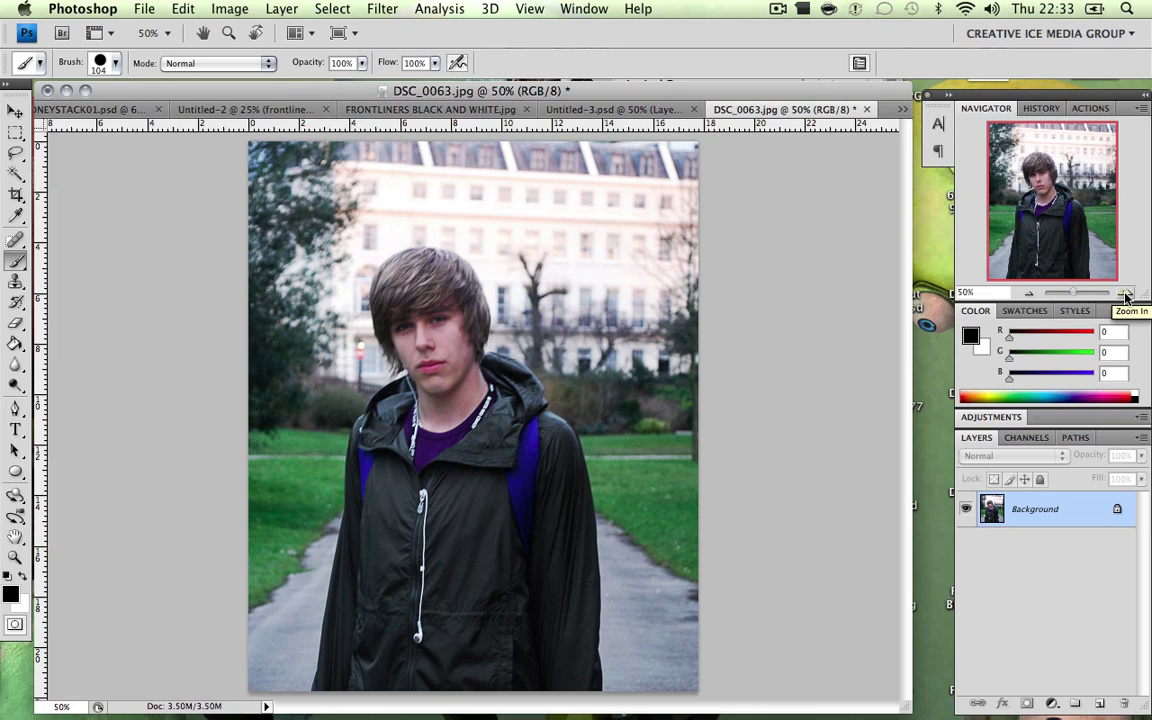
- Duplicate the Background layer to create a Background copy above it
{"action": "left_click", "coordinate": [1080, 503]}
{"action": "left_click_drag", "start_coordinate": [1102, 700], "coordinate": [1102, 700]}
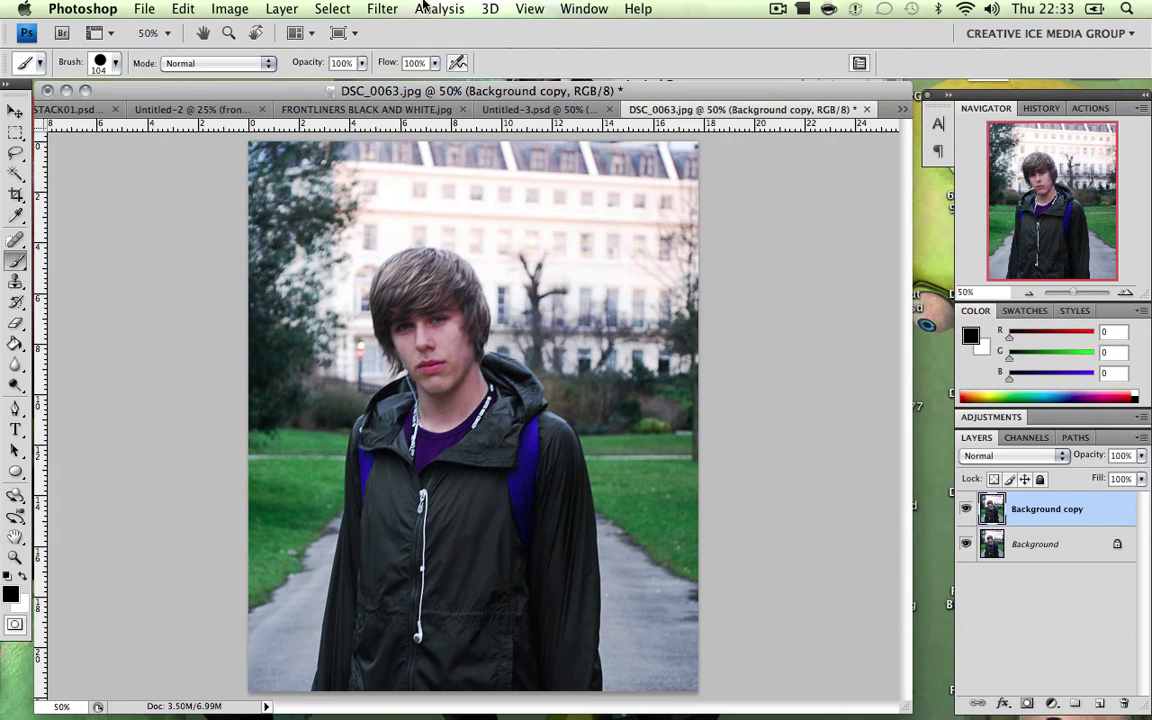
- Preview Surface Blur on Background copy with Radius 8 pixels and Threshold 5 levels
{"action": "left_click", "coordinate": [382, 8]}
{"action": "mouse_move", "coordinate": [430, 166]}
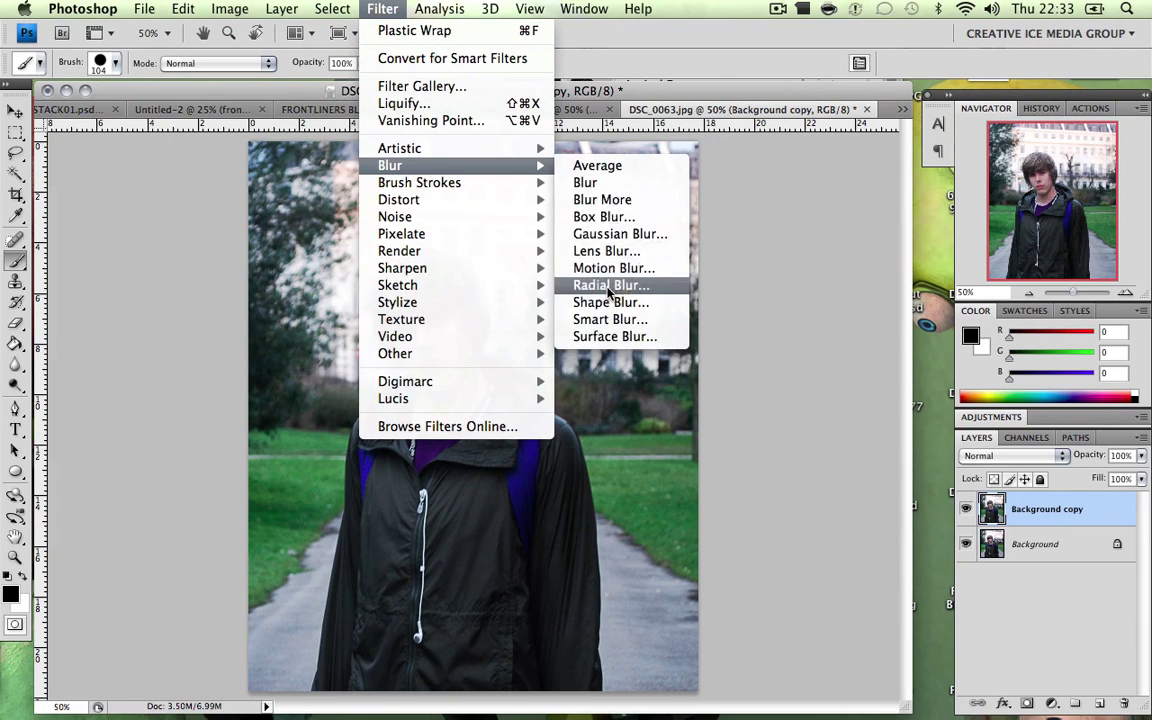
{"action": "left_click", "coordinate": [588, 337]}
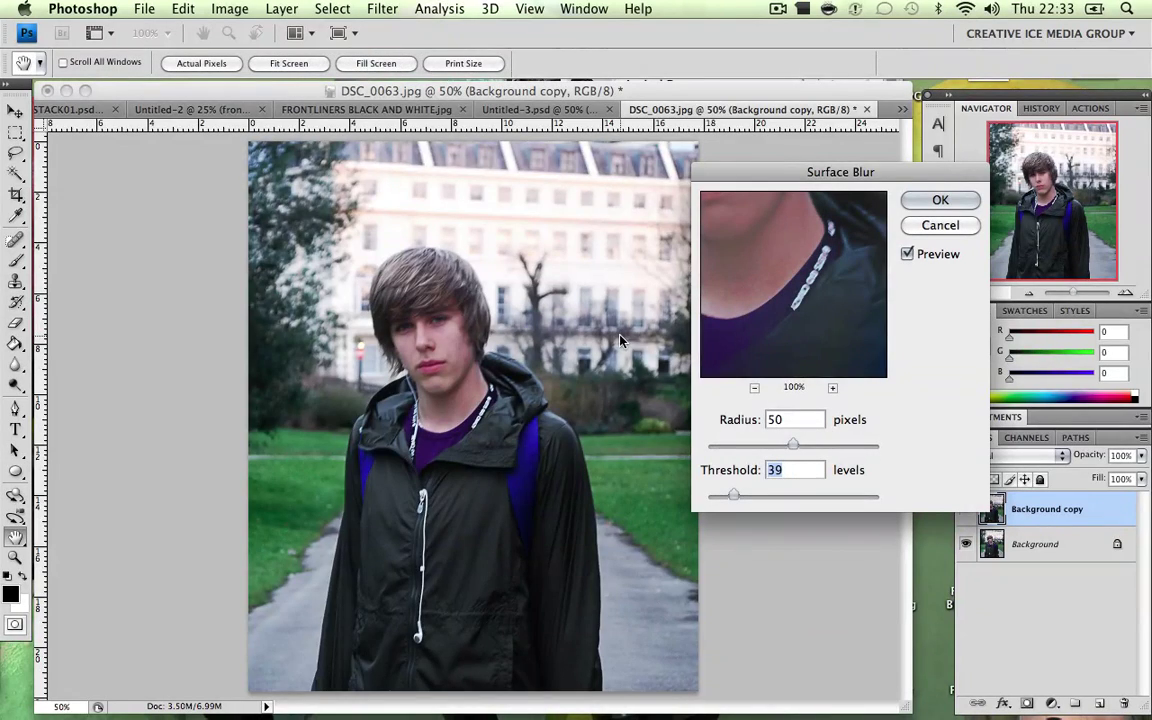
{"action": "left_click_drag", "start_coordinate": [904, 172], "coordinate": [960, 156]}
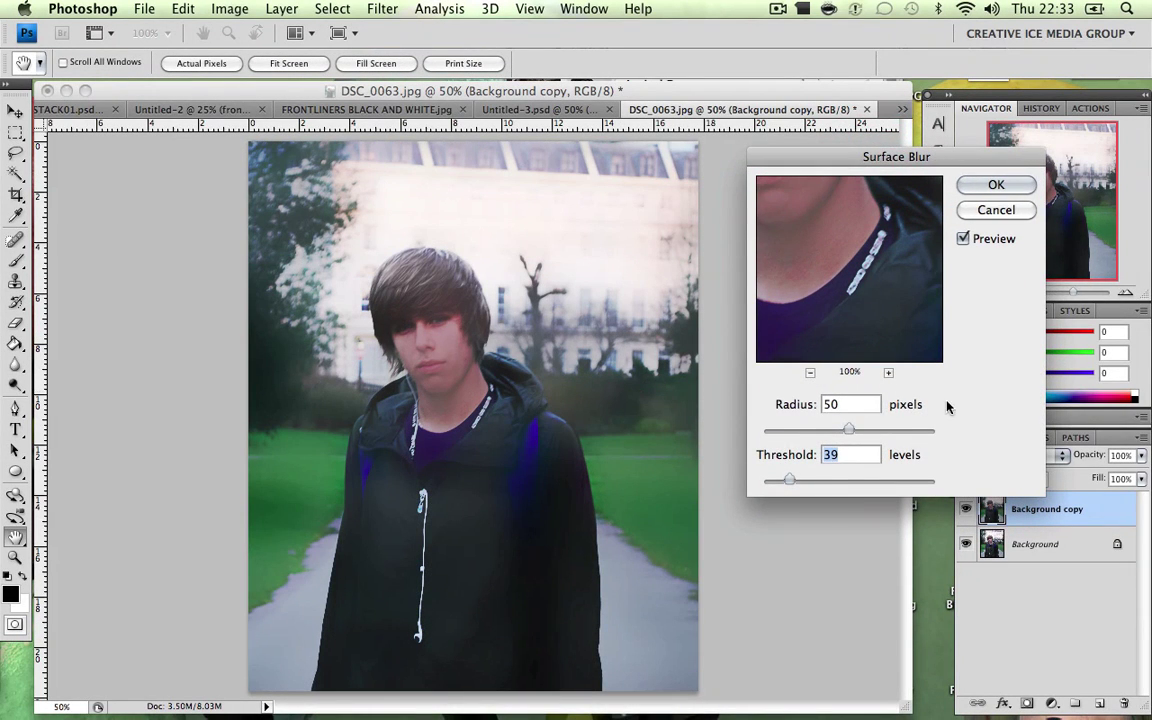
{"action": "left_click_drag", "start_coordinate": [849, 429], "coordinate": [777, 435]}
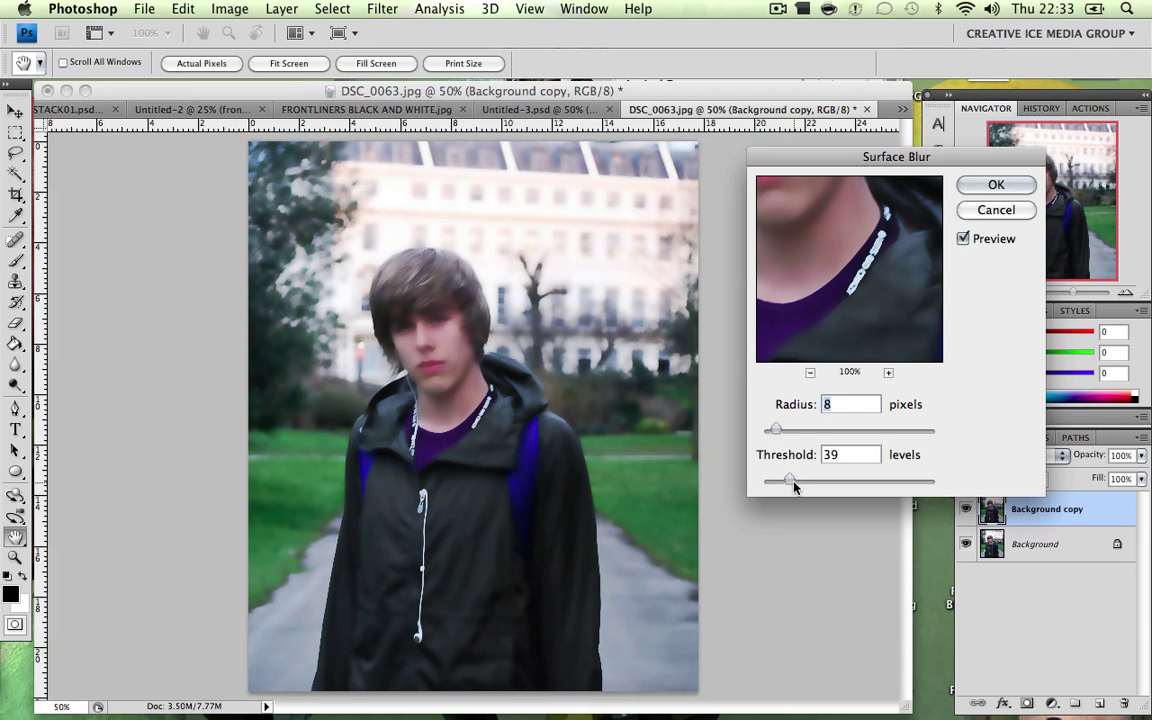
{"action": "left_click_drag", "start_coordinate": [795, 487], "coordinate": [766, 490]}
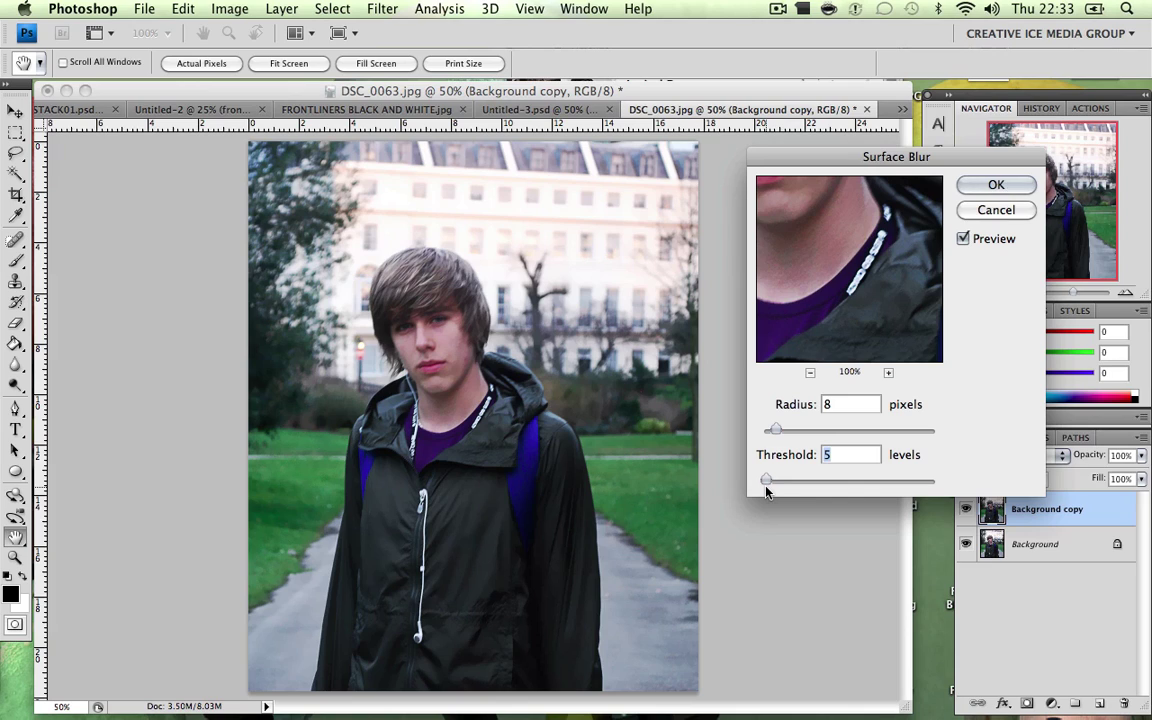
- Toggle the Surface Blur preview off and on to compare, ending with the blur shown
{"action": "left_click", "coordinate": [963, 240]}
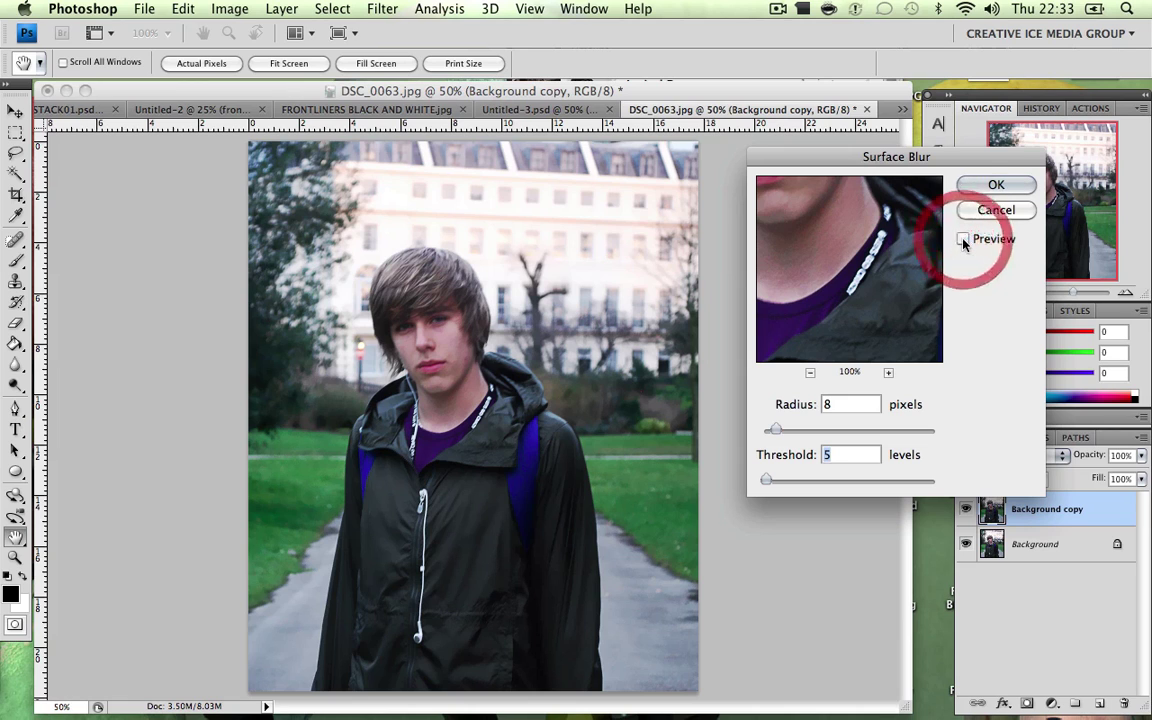
{"action": "left_click", "coordinate": [963, 240]}
{"action": "left_click", "coordinate": [963, 240]}
{"action": "left_click", "coordinate": [963, 240]}
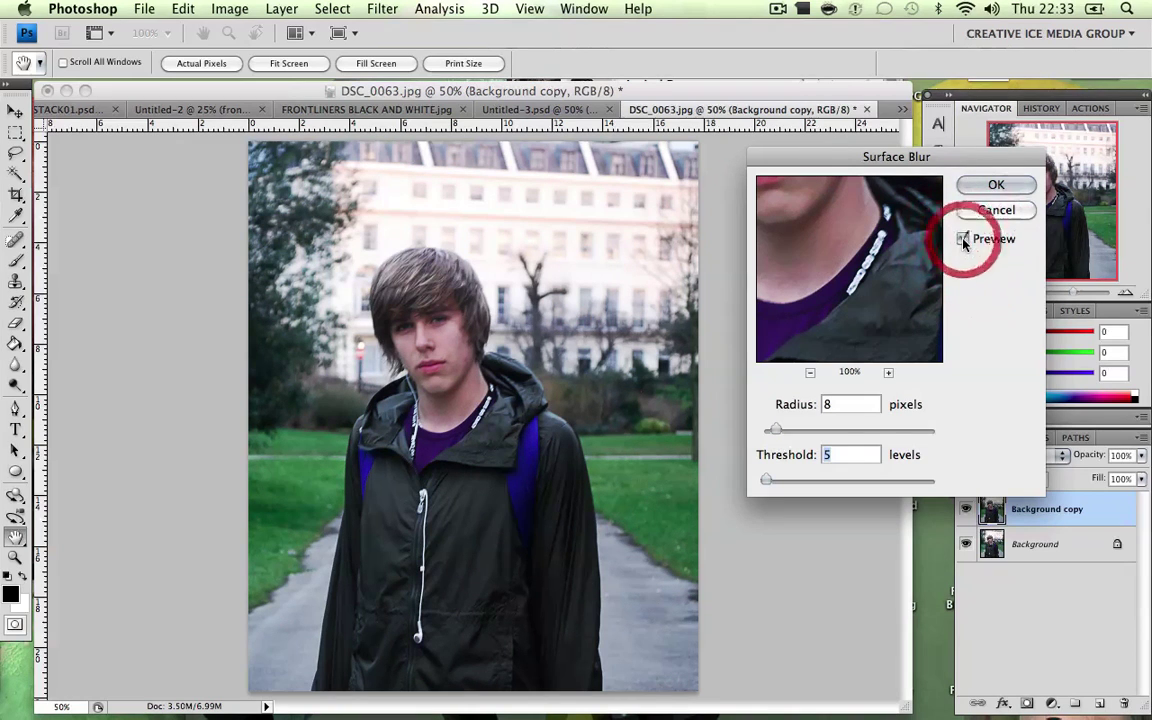
{"action": "left_click", "coordinate": [963, 240]}
{"action": "left_click", "coordinate": [963, 240]}
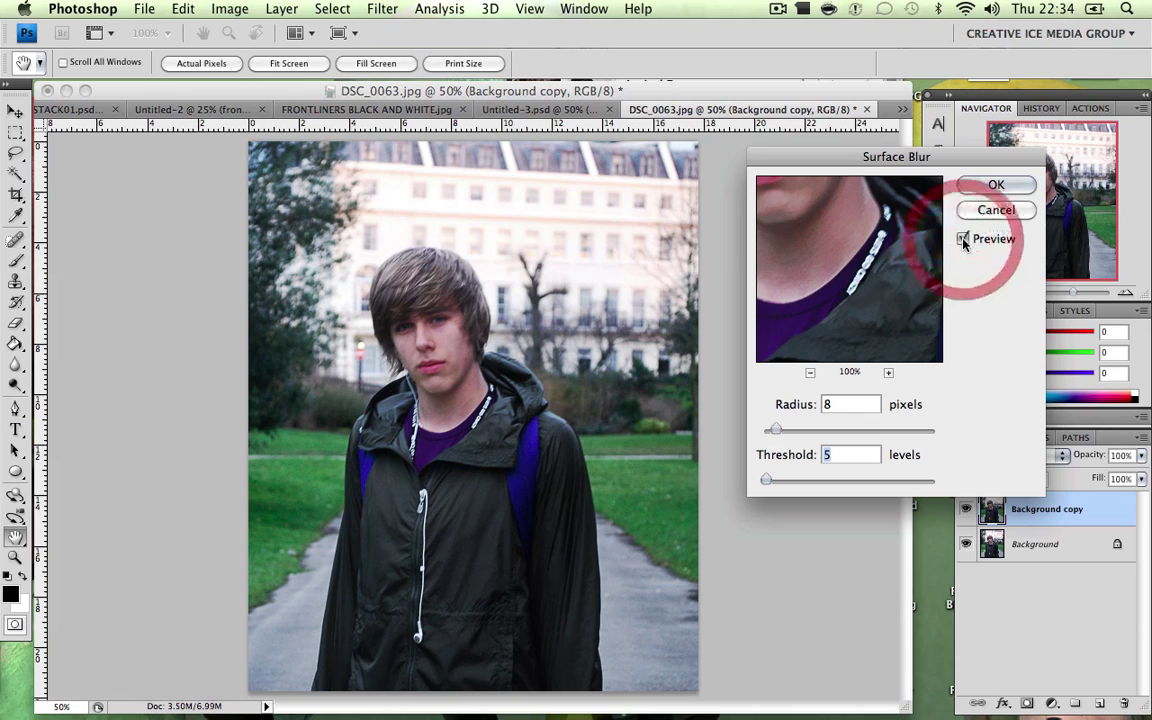
{"action": "left_click", "coordinate": [963, 240]}
{"action": "left_click", "coordinate": [963, 240]}
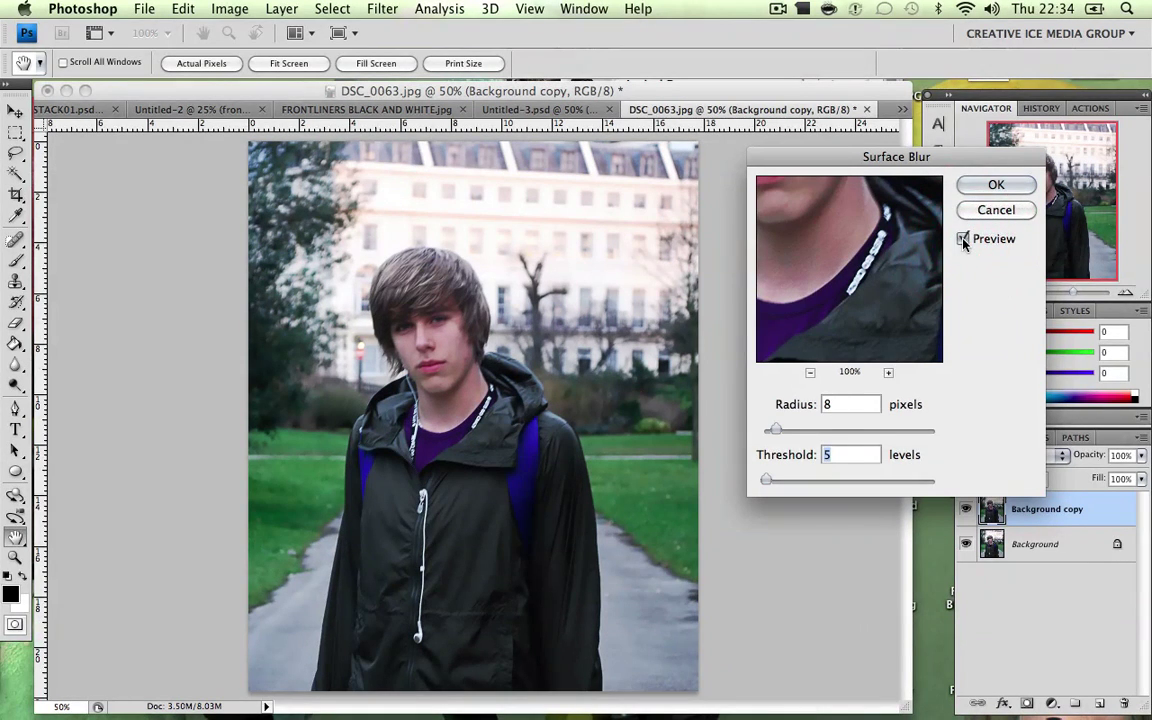
{"action": "left_click", "coordinate": [963, 240]}
{"action": "left_click", "coordinate": [963, 240]}
{"action": "left_click", "coordinate": [964, 239]}
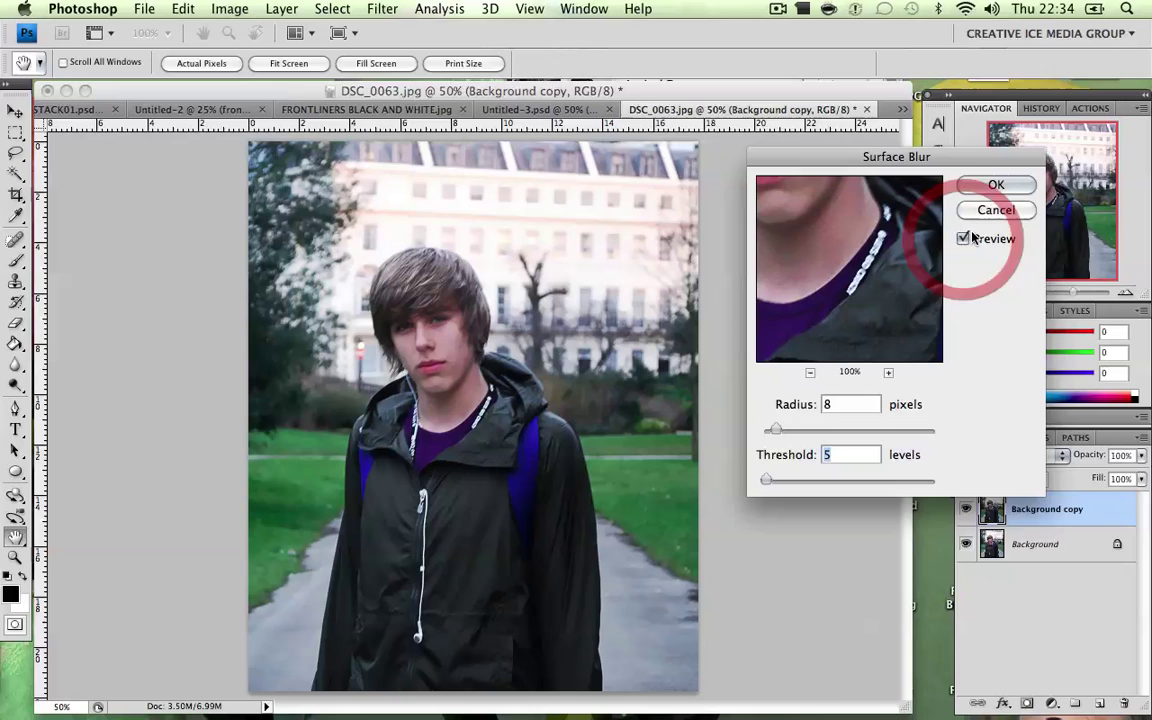
- Apply the Surface Blur, select the Brush, and duplicate the blurred layer as Background copy 2
{"action": "left_click", "coordinate": [997, 186]}
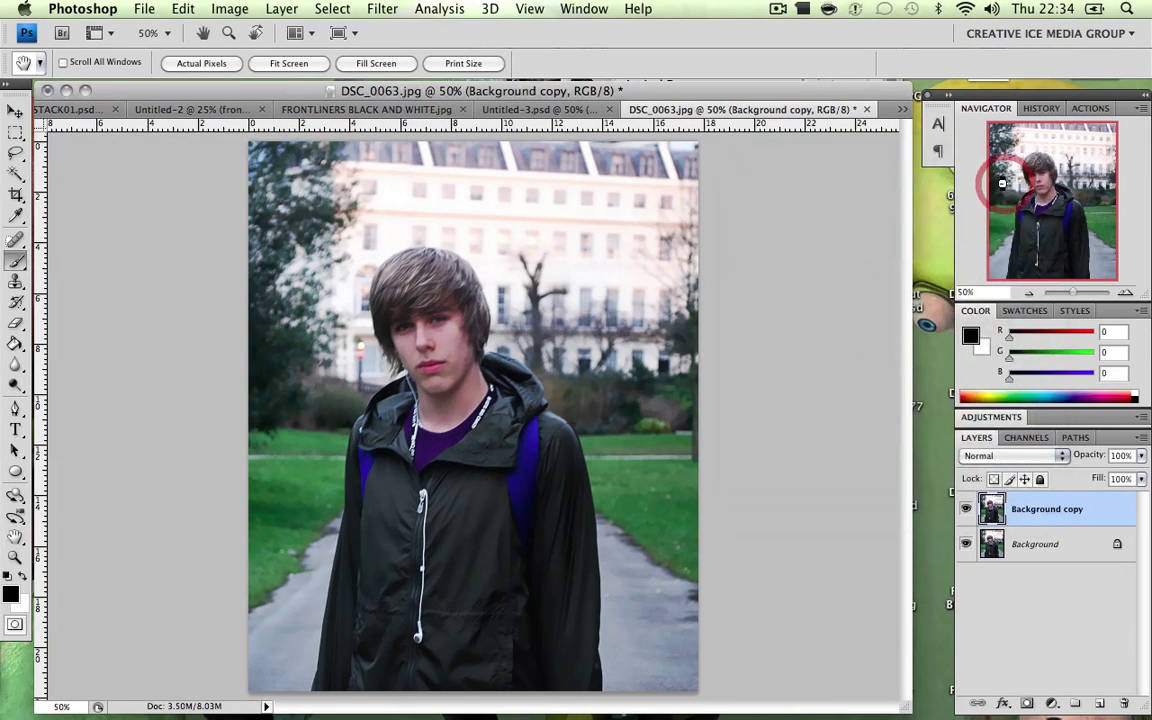
{"action": "key", "text": "b"}
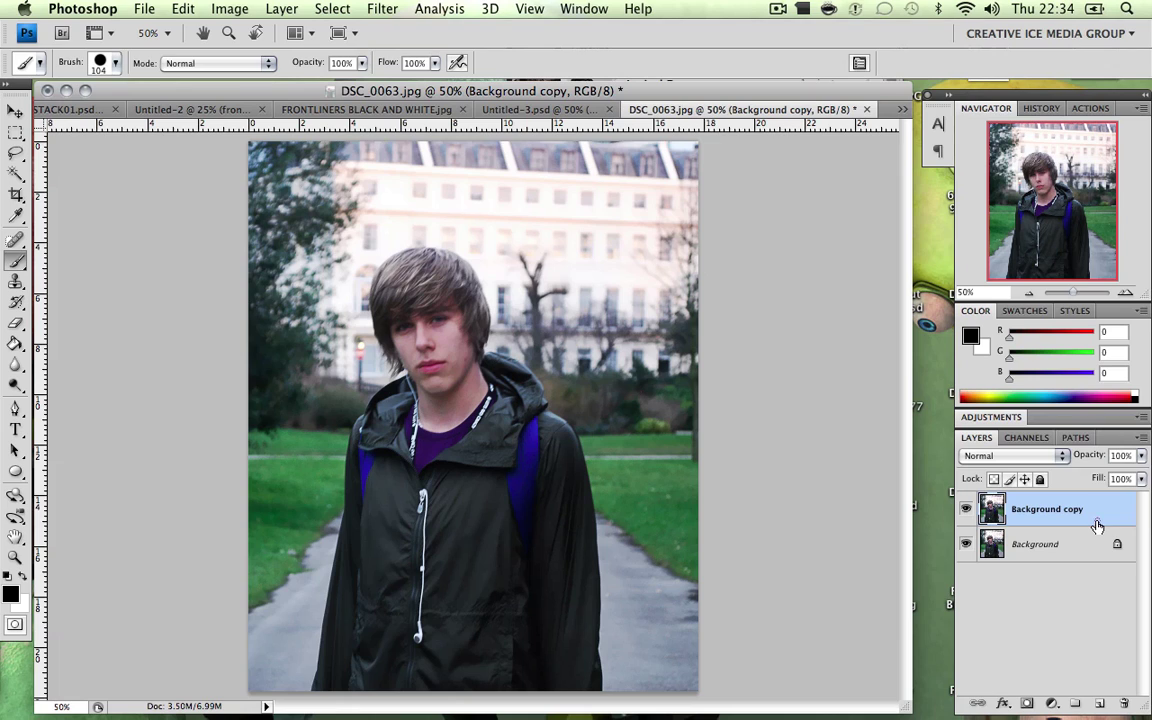
{"action": "key", "text": "super+j"}
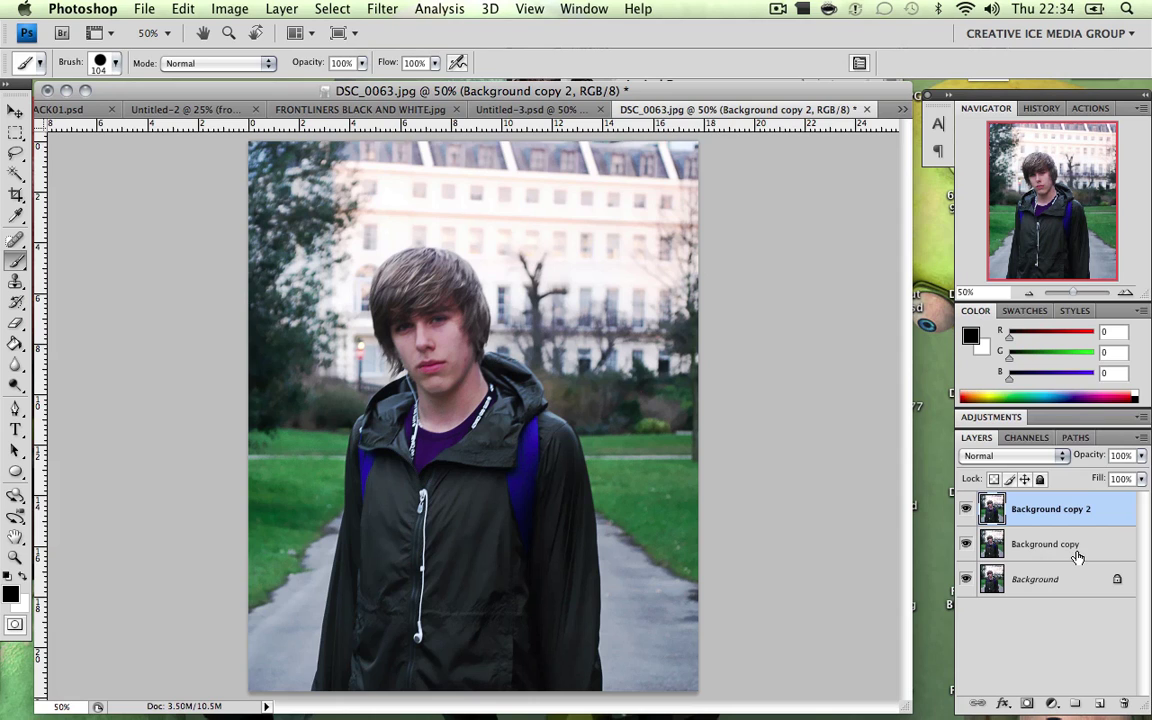
- Select the Dodge tool at Midtones, 80% exposure, and zoom to 100% on the face
{"action": "left_click", "coordinate": [17, 387]}
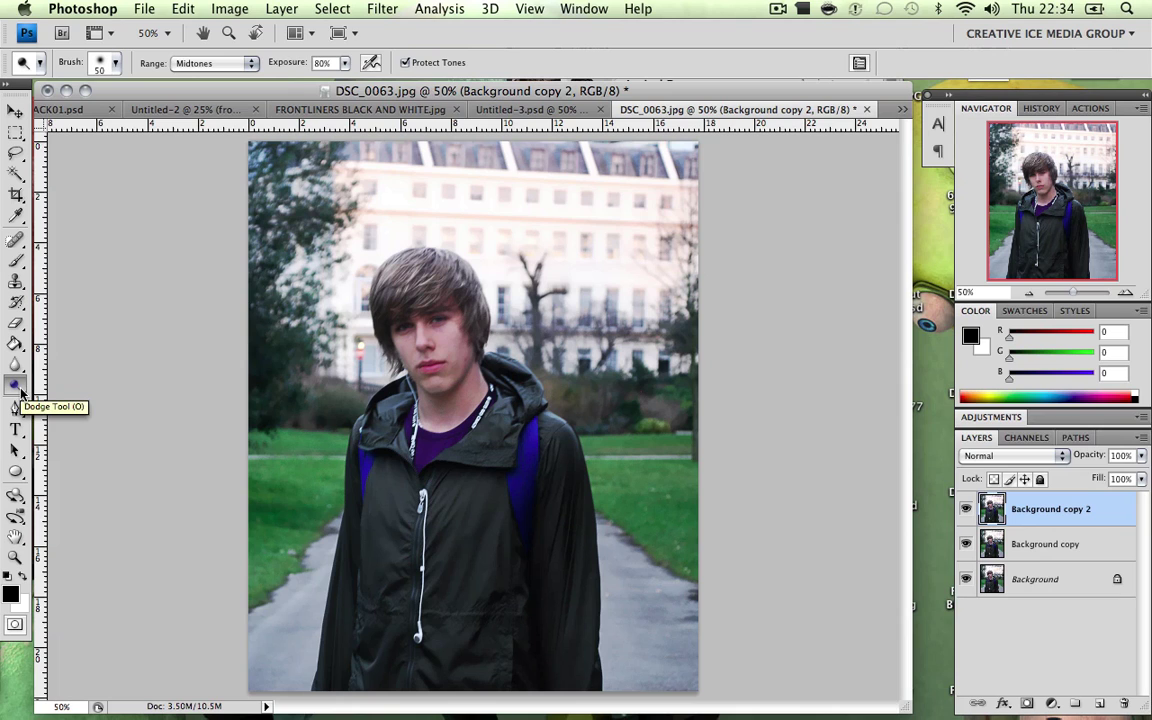
{"action": "mouse_move", "coordinate": [17, 390]}
{"action": "left_mouse_down"}
{"action": "mouse_move", "coordinate": [77, 381]}
{"action": "mouse_move", "coordinate": [89, 423]}
{"action": "mouse_move", "coordinate": [90, 381]}
{"action": "left_mouse_up"}
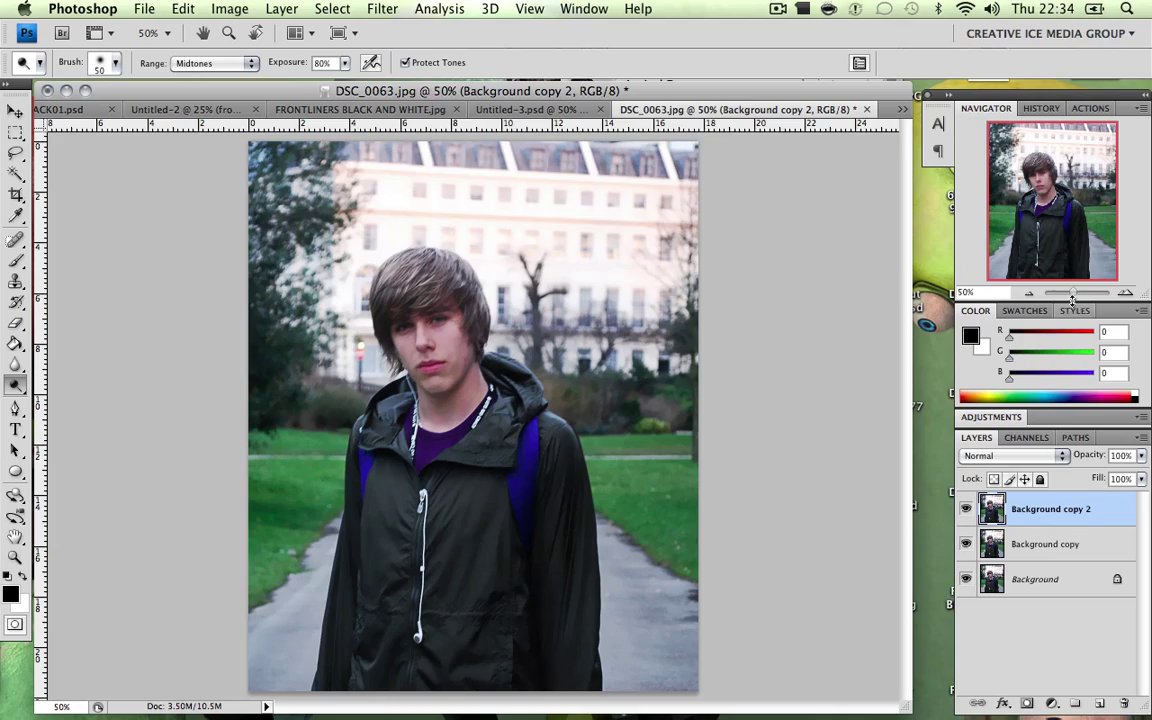
{"action": "left_click", "coordinate": [1125, 292]}
{"action": "left_click", "coordinate": [1125, 292]}
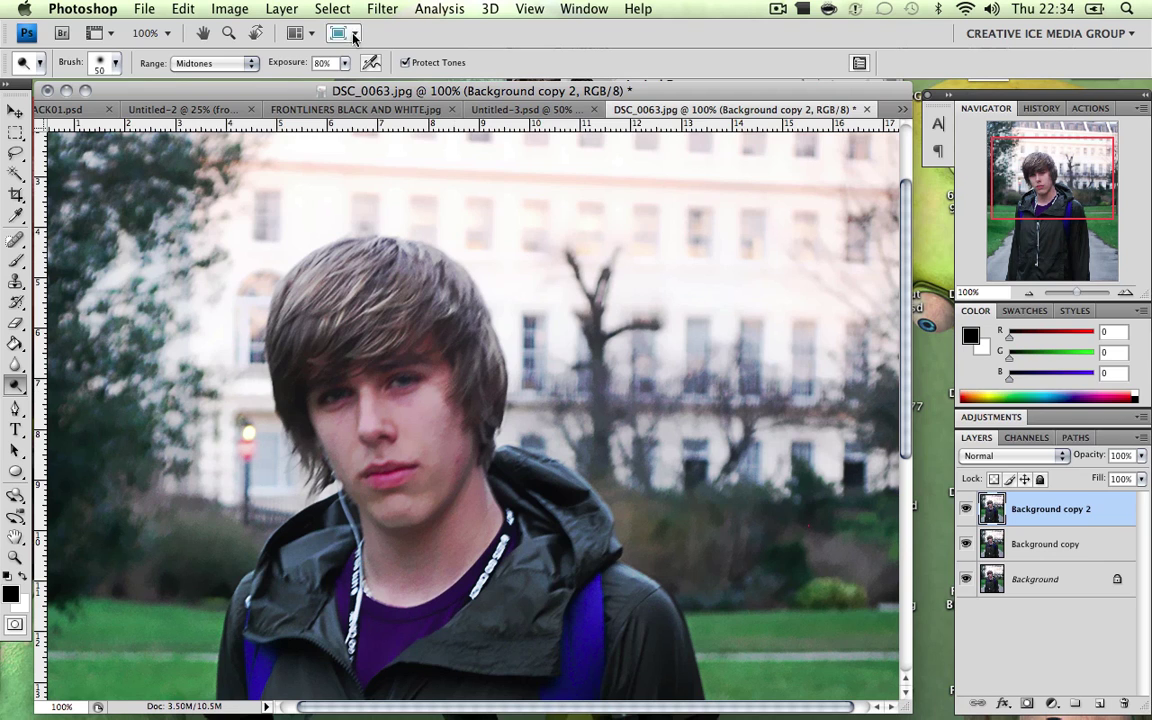
{"action": "left_click", "coordinate": [343, 62]}
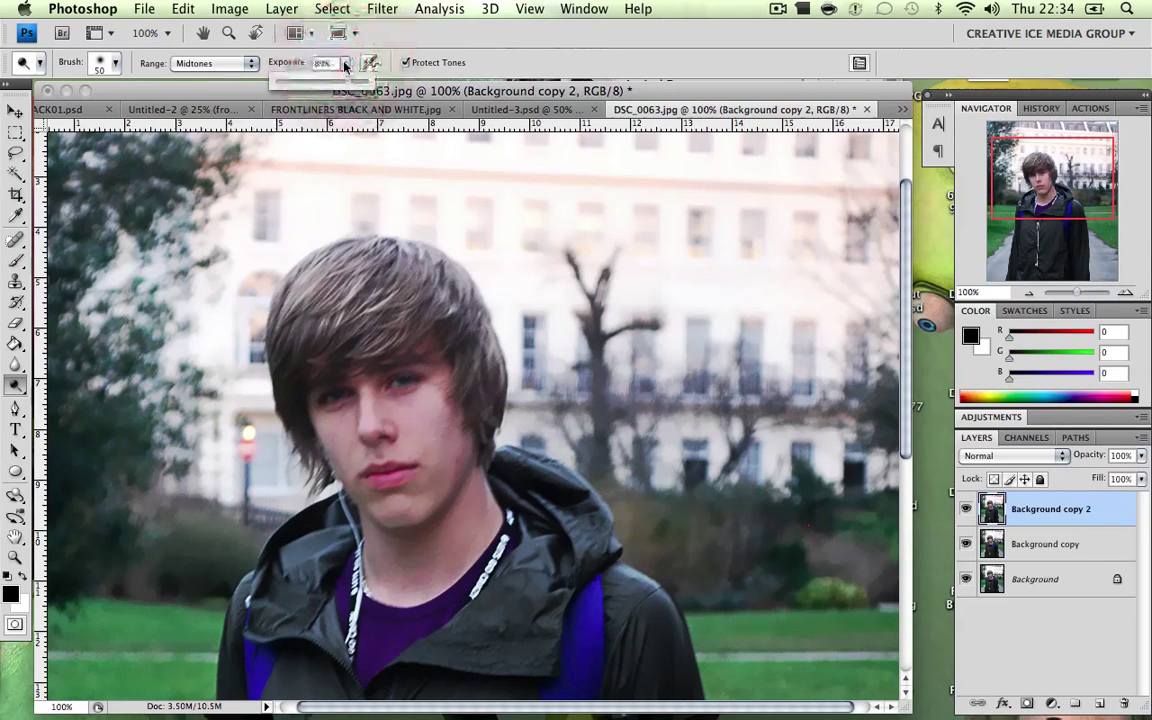
{"action": "left_click", "coordinate": [514, 62]}
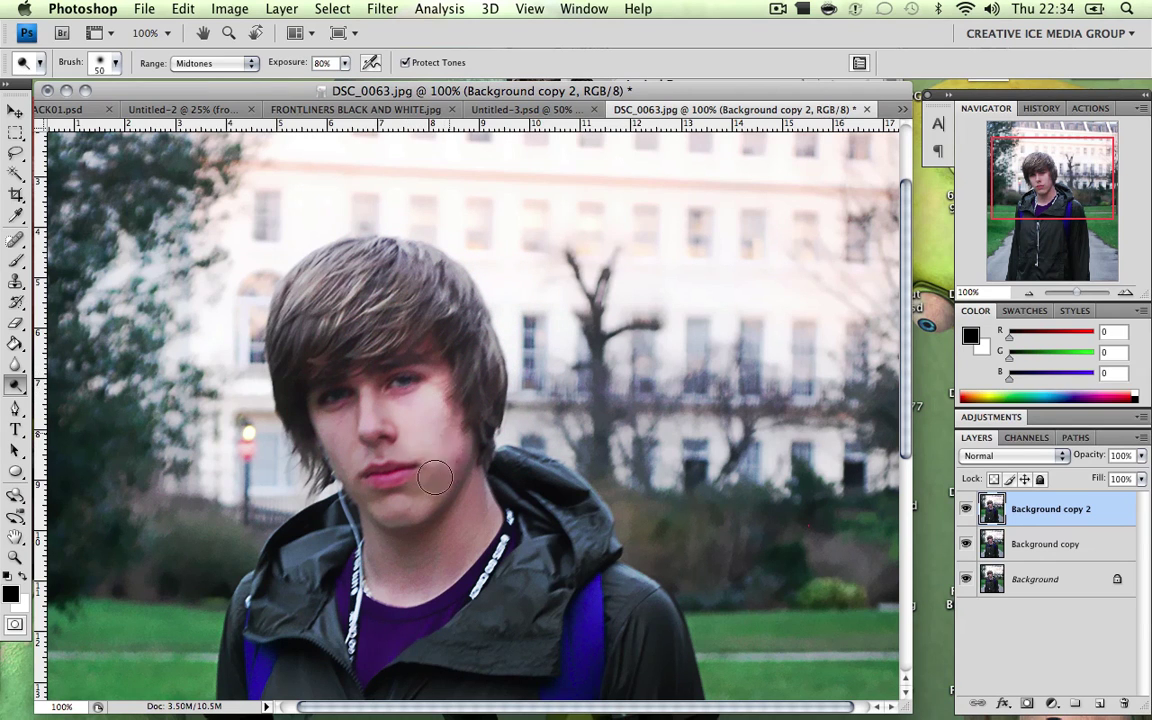
- Dodge the face, cheek and neck, undoing and redoing the stroke to compare
{"action": "mouse_move", "coordinate": [414, 468]}
{"action": "left_mouse_down"}
{"action": "mouse_move", "coordinate": [414, 434]}
{"action": "mouse_move", "coordinate": [324, 402]}
{"action": "mouse_move", "coordinate": [367, 488]}
{"action": "mouse_move", "coordinate": [388, 578]}
{"action": "mouse_move", "coordinate": [418, 590]}
{"action": "mouse_move", "coordinate": [466, 537]}
{"action": "mouse_move", "coordinate": [470, 503]}
{"action": "mouse_move", "coordinate": [429, 531]}
{"action": "mouse_move", "coordinate": [384, 534]}
{"action": "mouse_move", "coordinate": [428, 522]}
{"action": "mouse_move", "coordinate": [449, 471]}
{"action": "mouse_move", "coordinate": [478, 513]}
{"action": "mouse_move", "coordinate": [429, 376]}
{"action": "mouse_move", "coordinate": [346, 406]}
{"action": "mouse_move", "coordinate": [409, 466]}
{"action": "mouse_move", "coordinate": [368, 457]}
{"action": "mouse_move", "coordinate": [453, 449]}
{"action": "mouse_move", "coordinate": [424, 537]}
{"action": "left_mouse_up"}
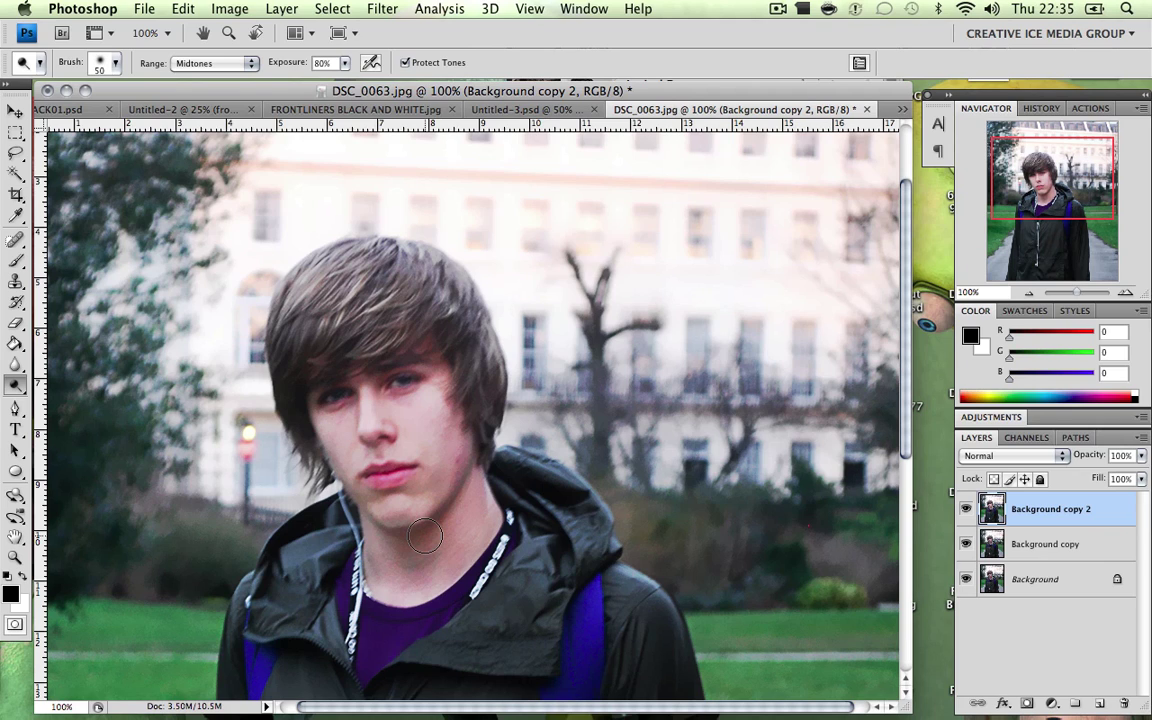
{"action": "key", "text": "super+z"}
{"action": "key", "text": "super+z"}
{"action": "key", "text": "super+z"}
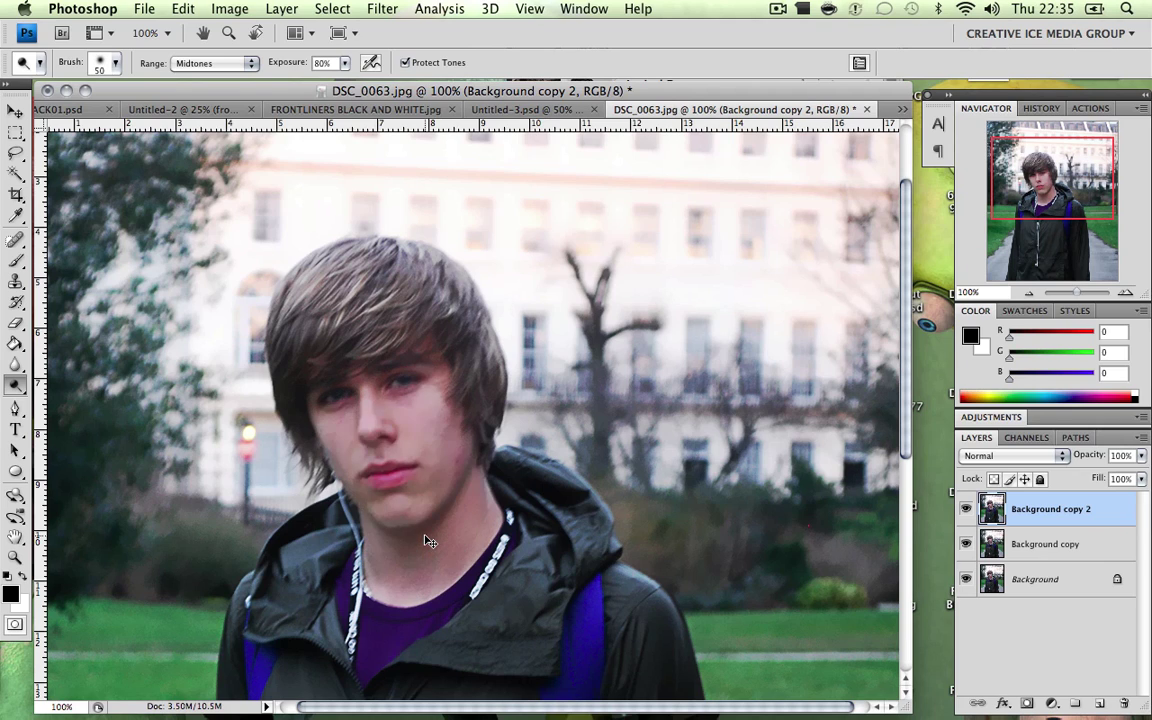
{"action": "key", "text": "super+z"}
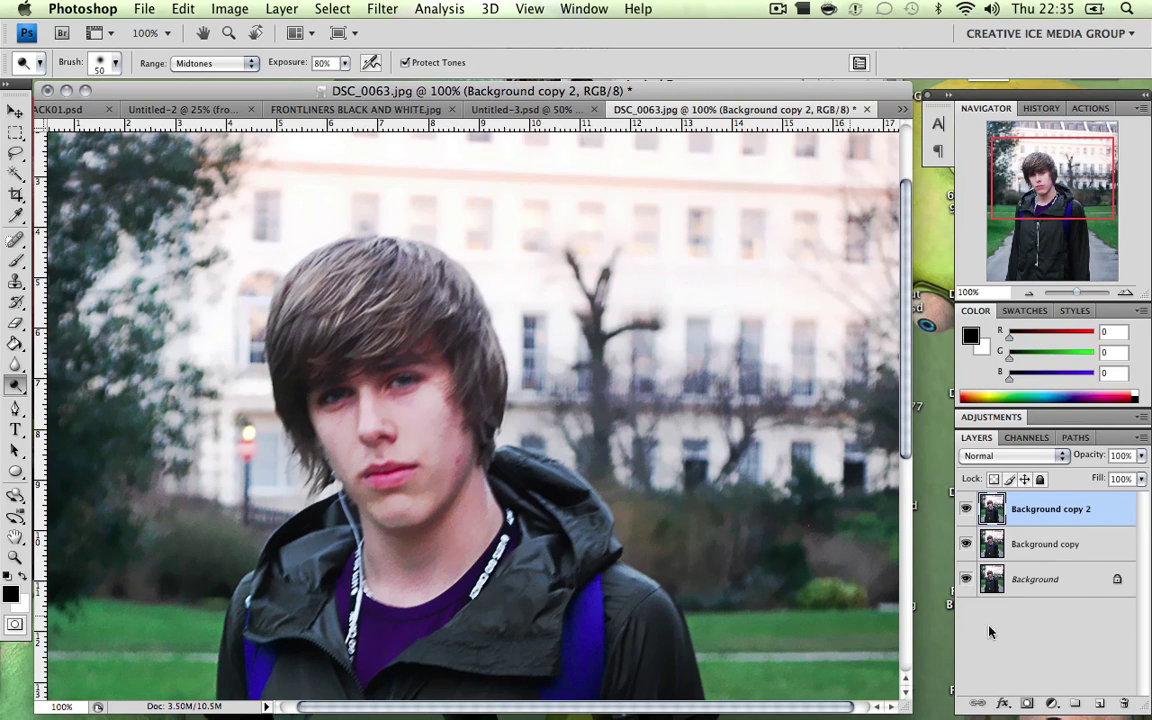
- Duplicate Background copy 2 into Background copy 3 and apply the Plastic Wrap filter
{"action": "left_click_drag", "start_coordinate": [1097, 511], "coordinate": [1100, 704]}
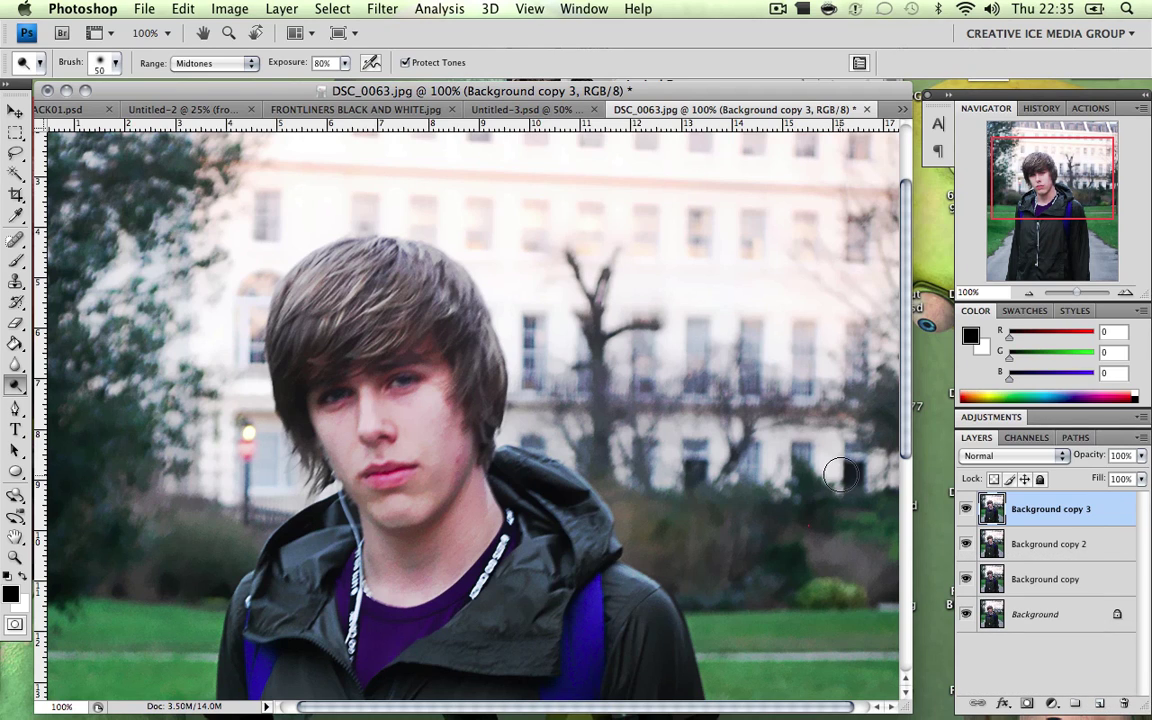
{"action": "left_click", "coordinate": [384, 10]}
{"action": "mouse_move", "coordinate": [432, 236]}
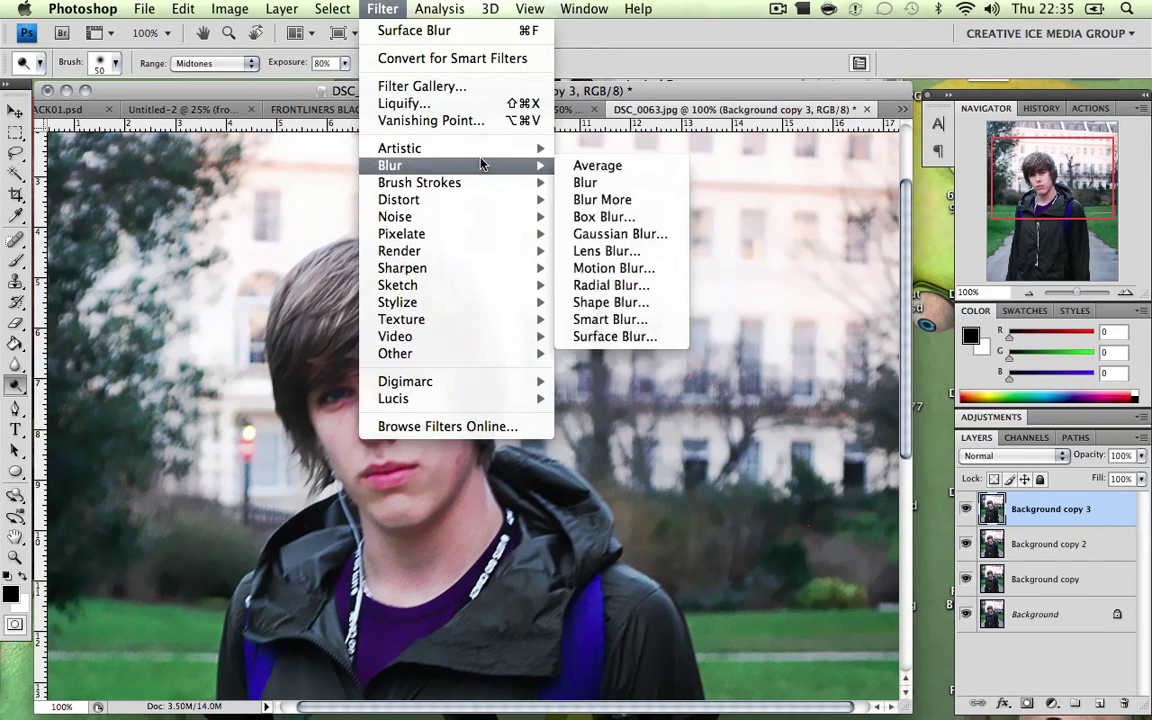
{"action": "mouse_move", "coordinate": [430, 148]}
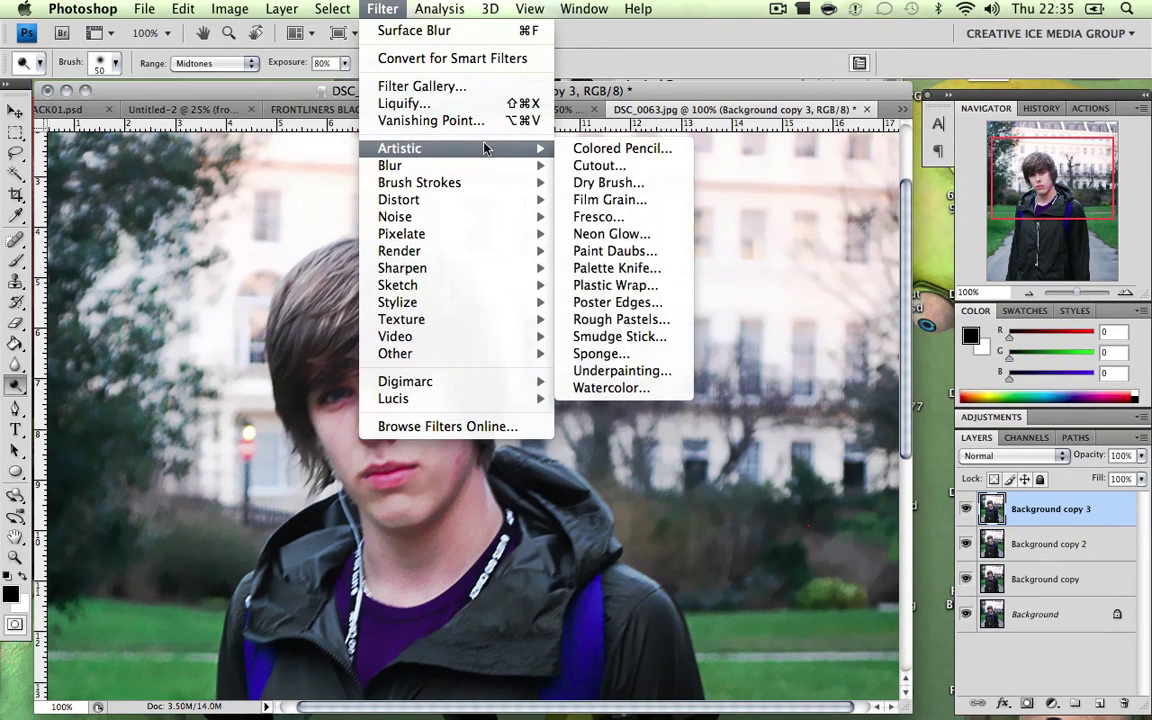
{"action": "left_click", "coordinate": [643, 285]}
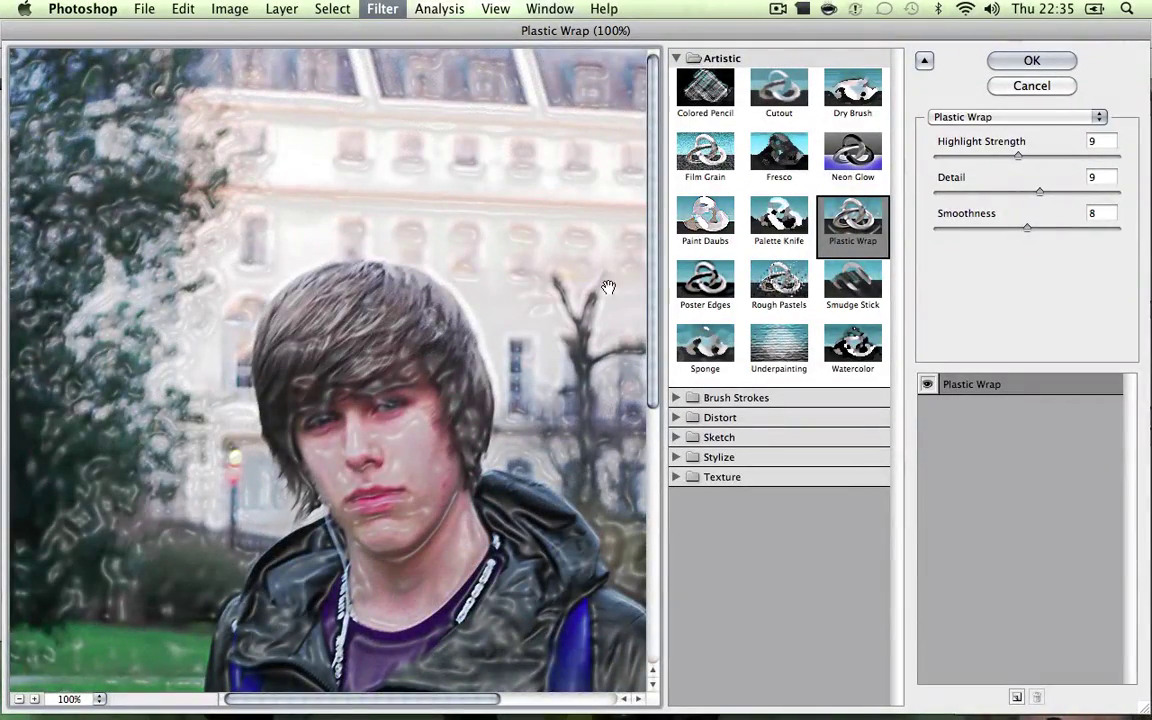
- Set Plastic Wrap to Highlight Strength 5, Detail 6 and Smoothness 5
{"action": "scroll", "coordinate": [607, 288], "scroll_direction": "down", "scroll_amount": 5}
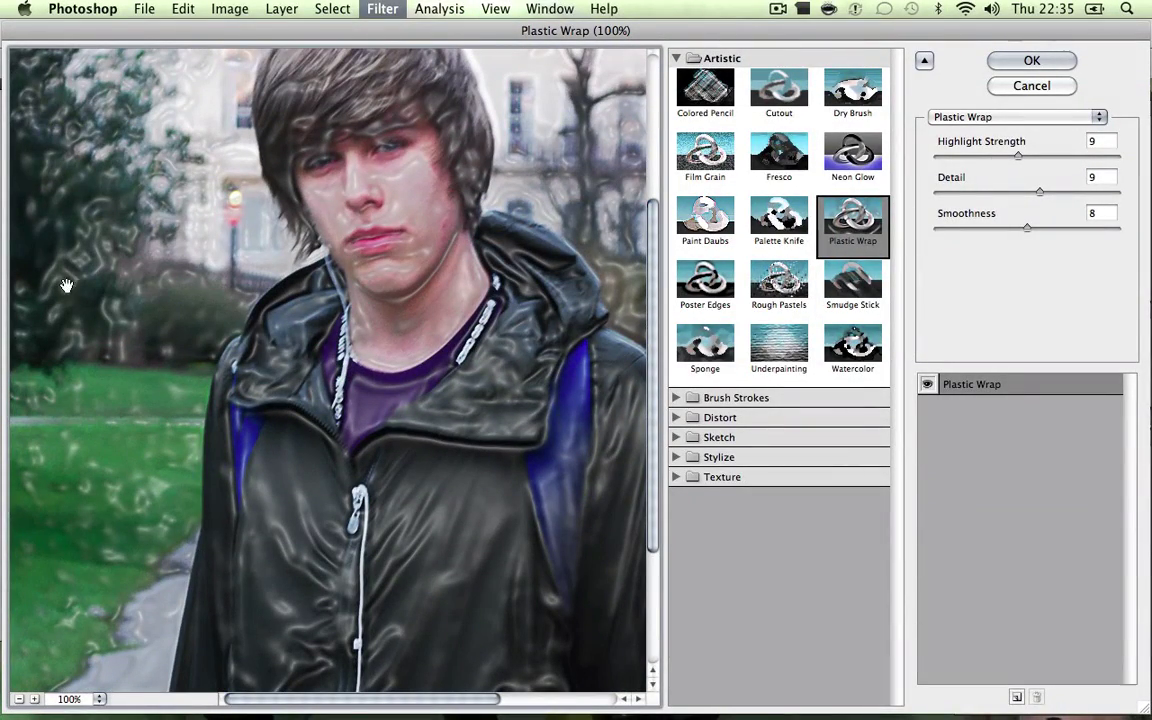
{"action": "scroll", "coordinate": [60, 256], "scroll_direction": "up", "scroll_amount": 5}
{"action": "left_click_drag", "start_coordinate": [1018, 156], "coordinate": [973, 157]}
{"action": "left_click", "coordinate": [984, 158]}
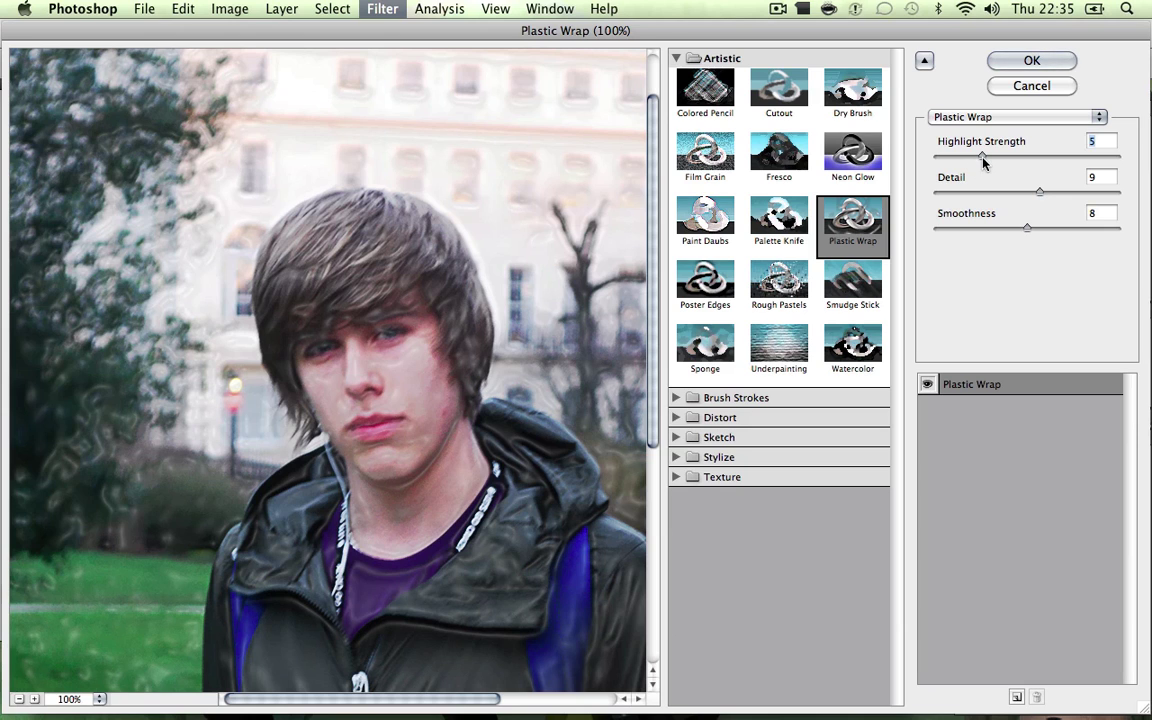
{"action": "left_click_drag", "start_coordinate": [1040, 192], "coordinate": [964, 233]}
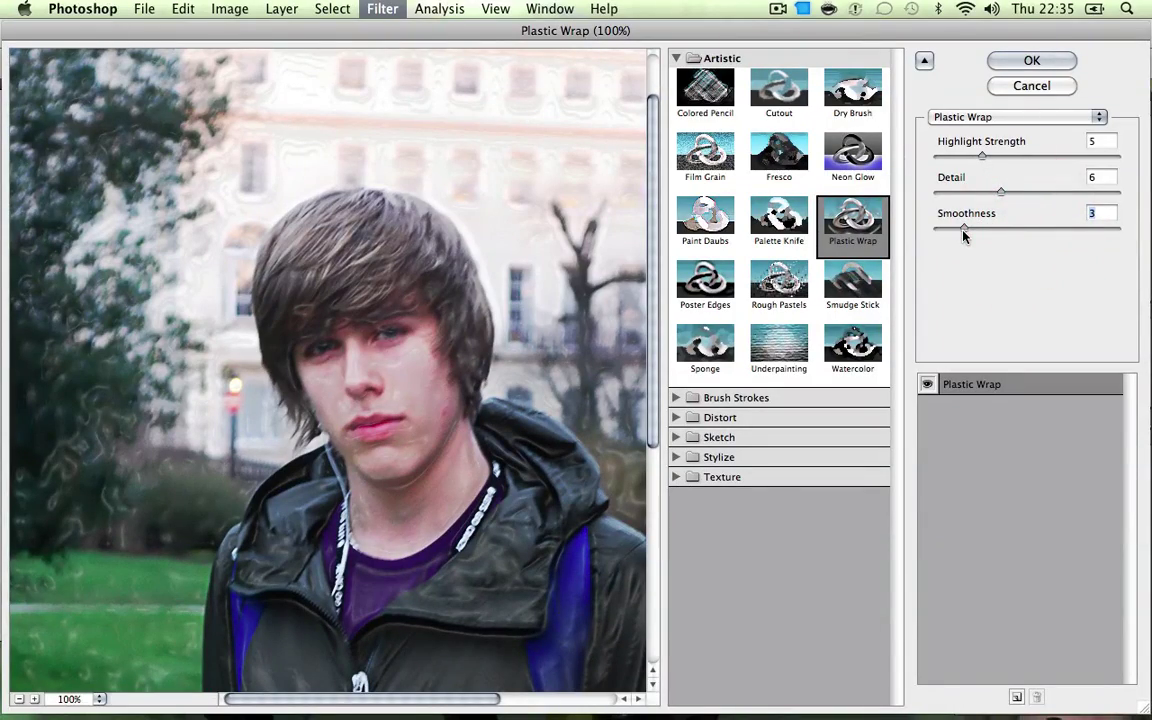
{"action": "left_click", "coordinate": [989, 230]}
- Apply Plastic Wrap and blend Background copy 3 in Soft Light at 81% opacity
{"action": "left_click", "coordinate": [1044, 58]}
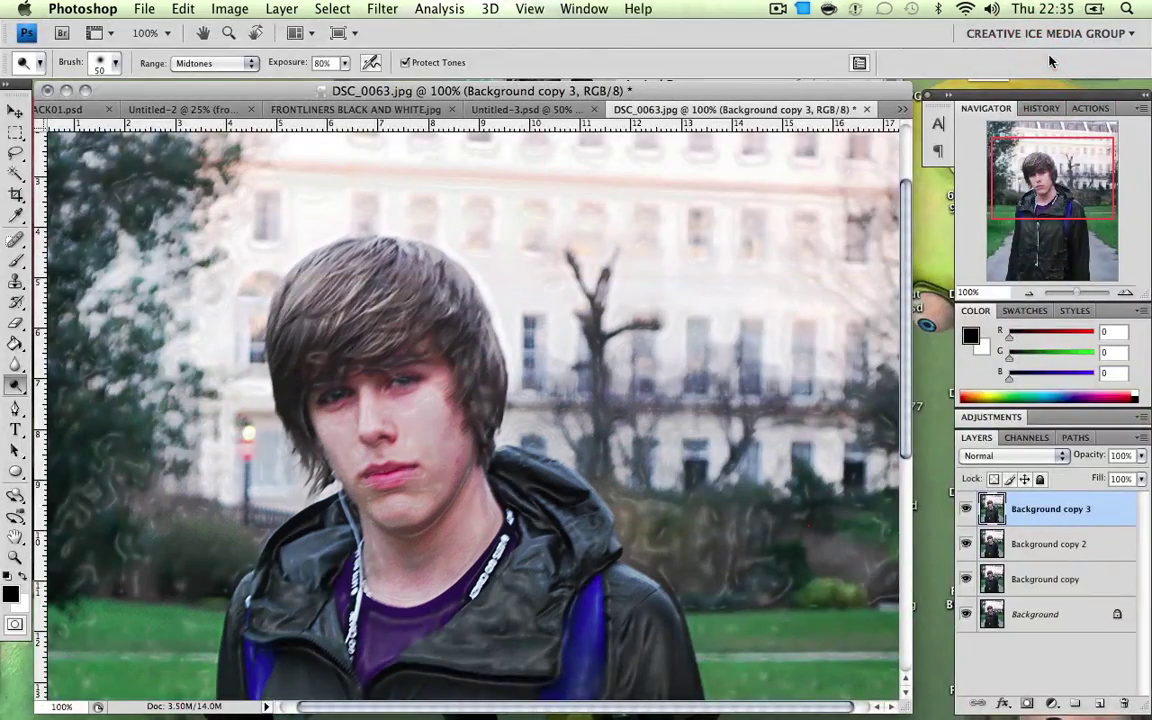
{"action": "left_click", "coordinate": [1057, 459]}
{"action": "left_click", "coordinate": [1015, 636]}
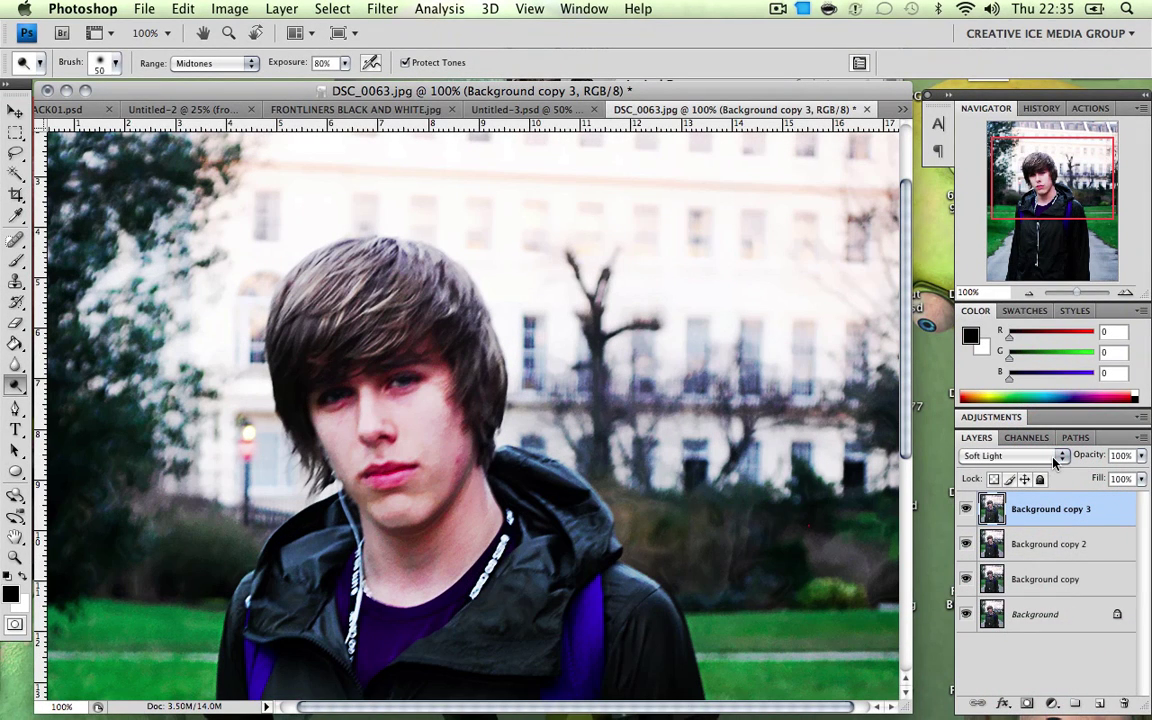
{"action": "left_click", "coordinate": [1143, 459]}
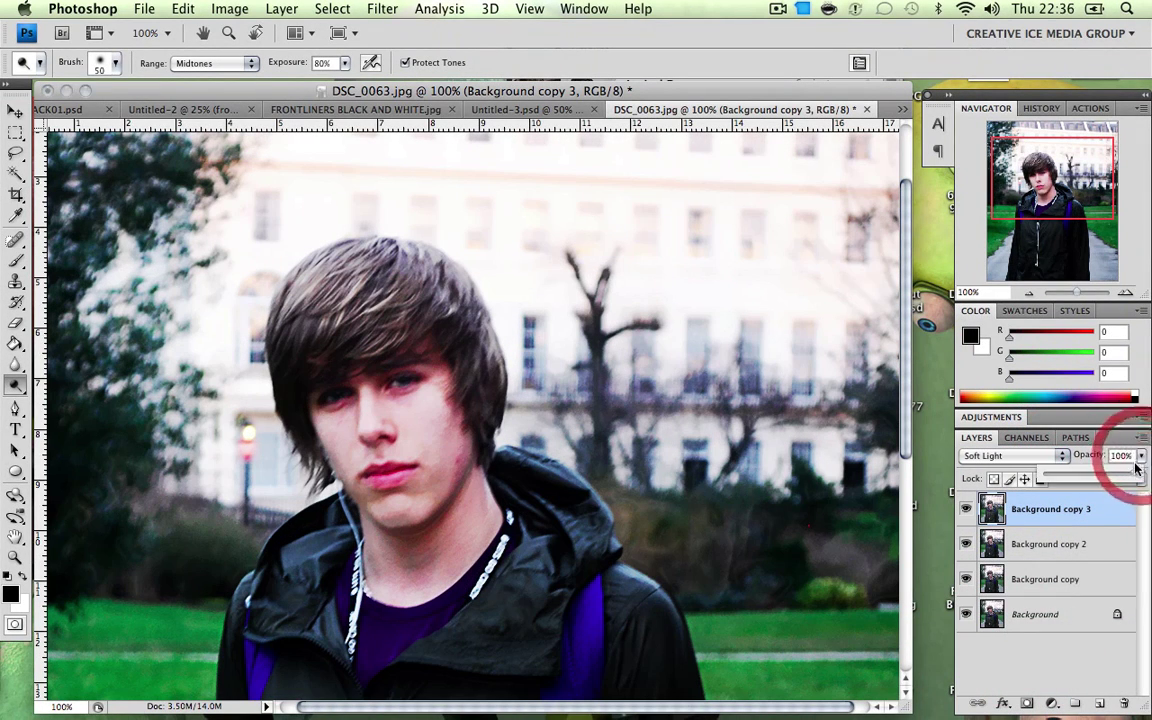
{"action": "left_click_drag", "start_coordinate": [1128, 472], "coordinate": [1117, 475]}
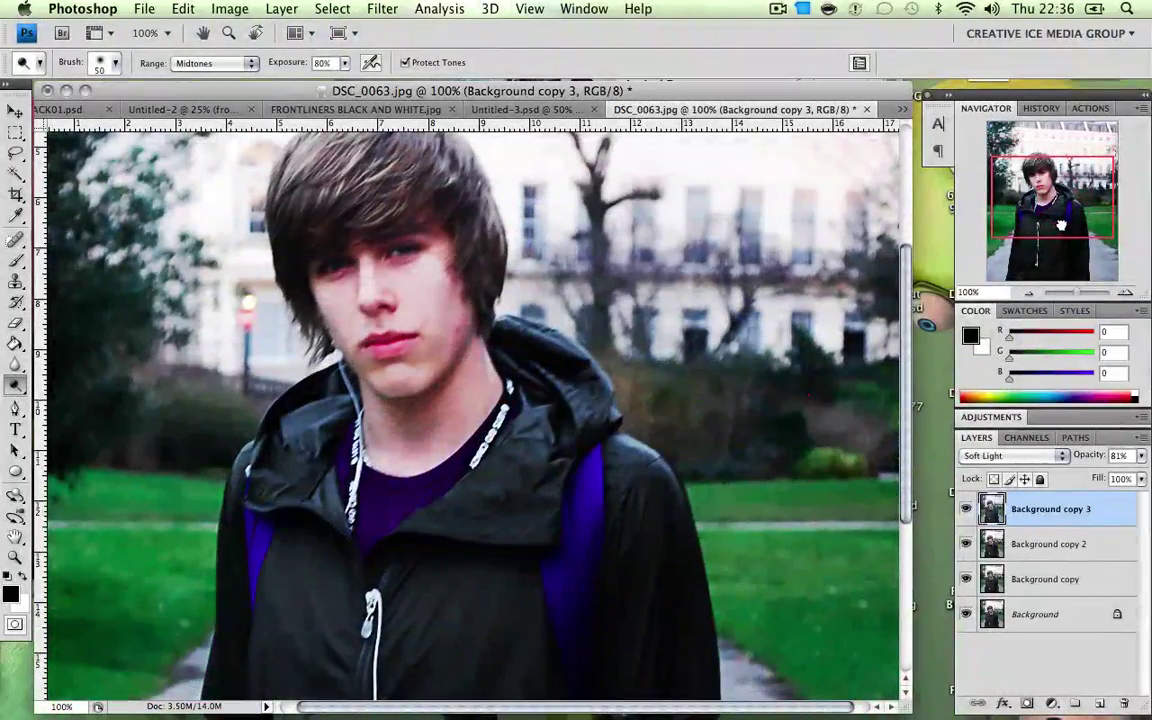
{"action": "scroll", "coordinate": [670, 339], "scroll_direction": "up", "scroll_amount": 3}
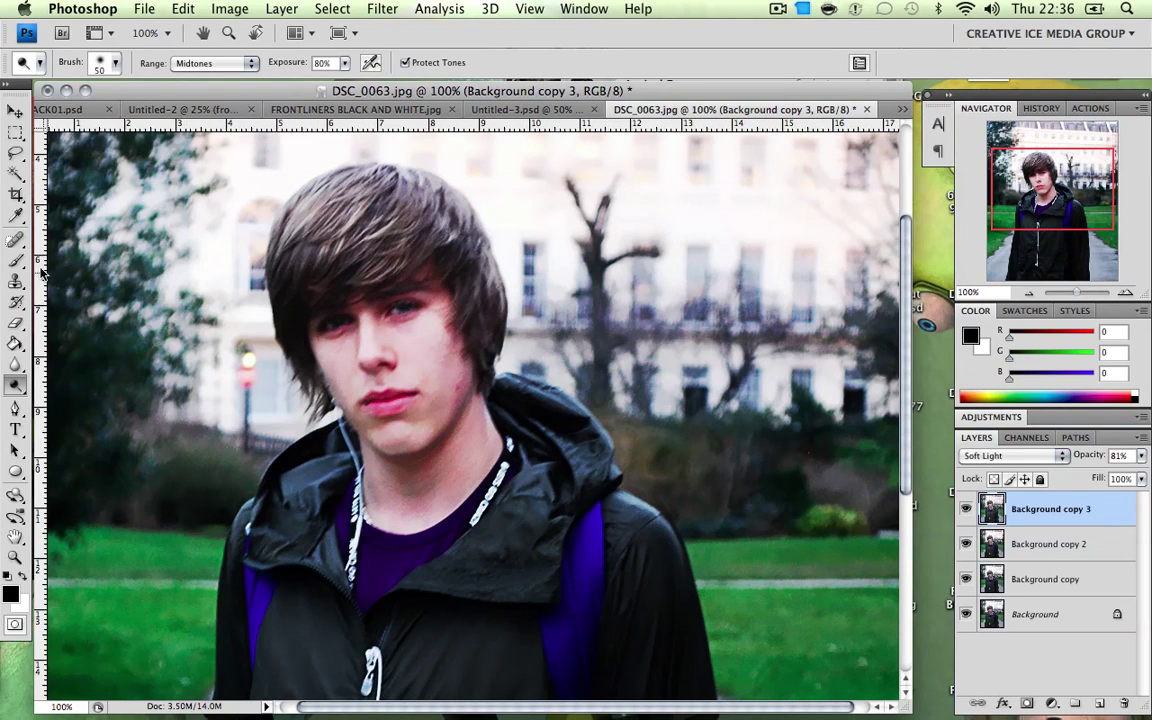
- Erase the plastic effect around the eyes, cheeks and part of the tree, undoing one stray stroke
{"action": "left_click", "coordinate": [15, 322]}
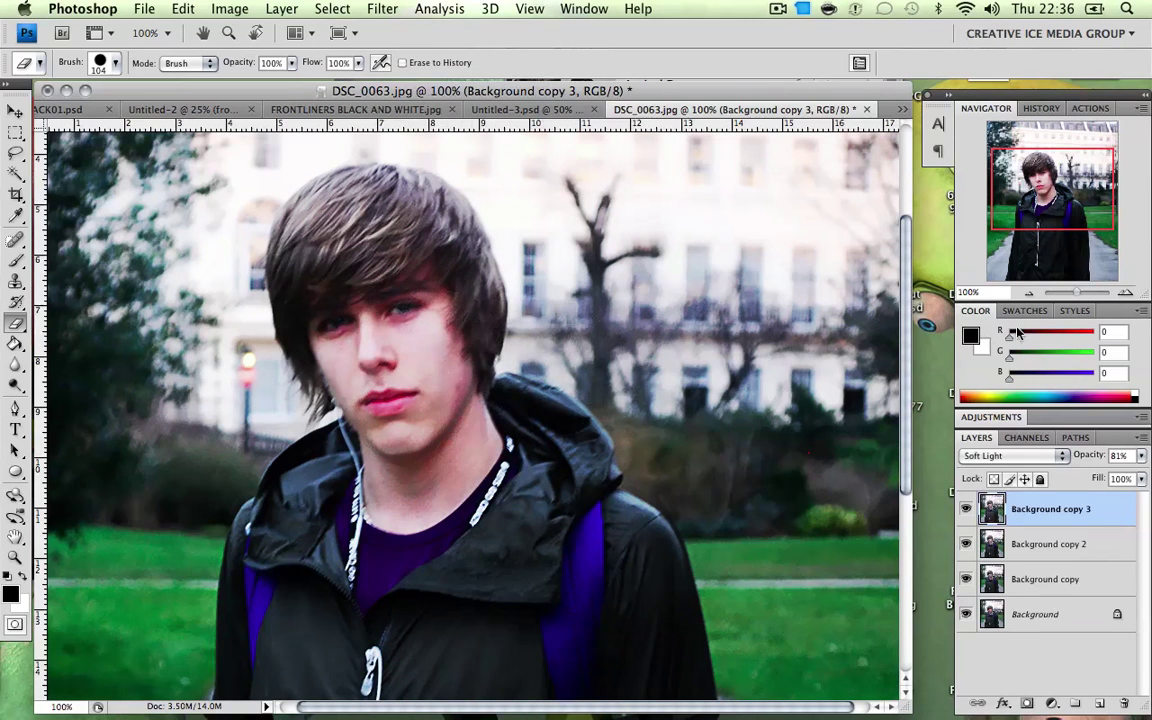
{"action": "scroll", "coordinate": [760, 400], "scroll_direction": "down", "scroll_amount": 4}
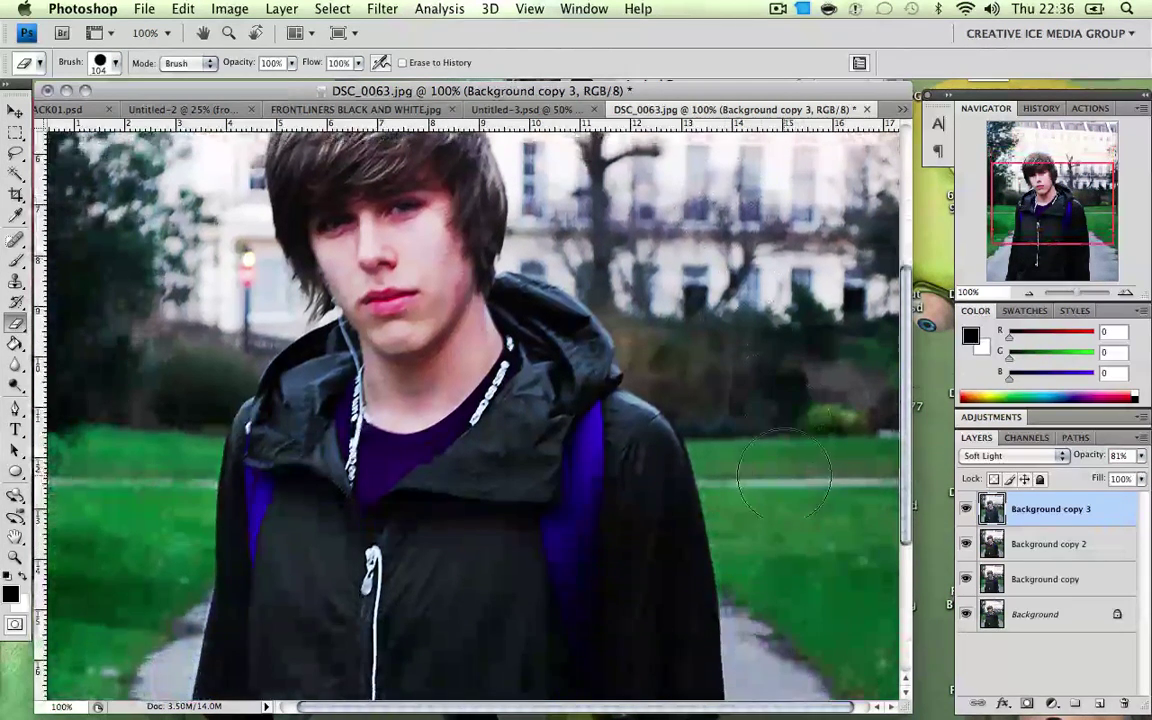
{"action": "scroll", "coordinate": [793, 493], "scroll_direction": "up", "scroll_amount": 4}
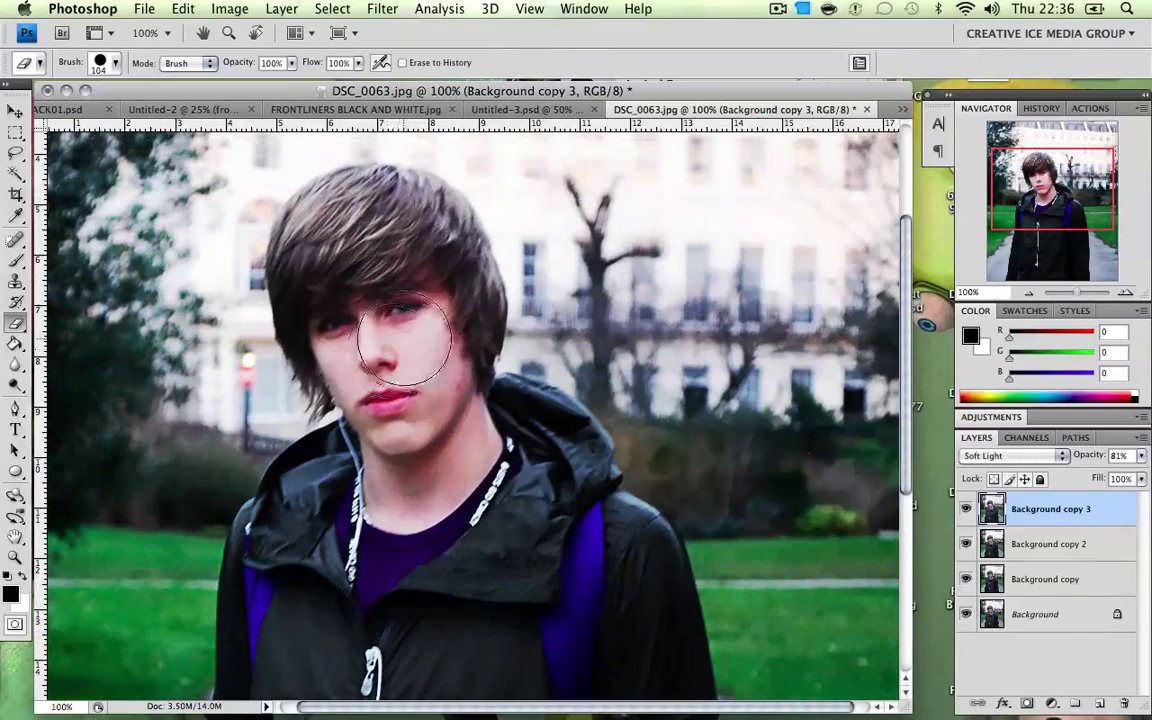
{"action": "left_click_drag", "start_coordinate": [393, 360], "coordinate": [322, 310]}
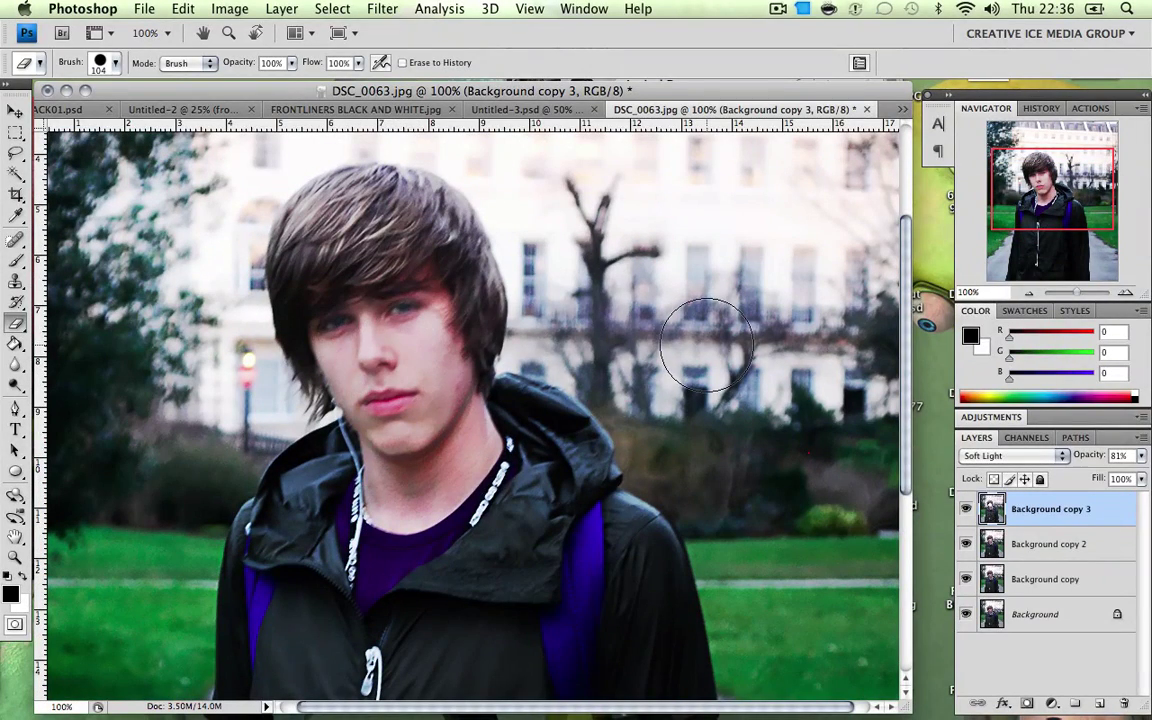
{"action": "key", "text": "super+z"}
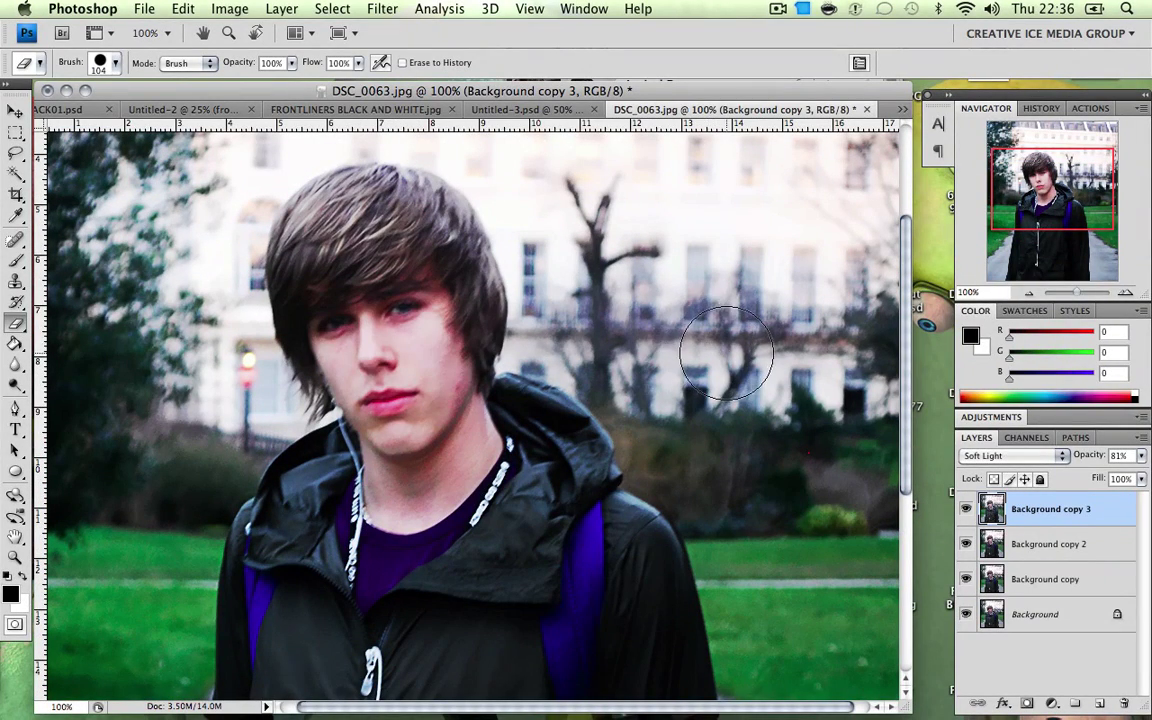
{"action": "left_click_drag", "start_coordinate": [730, 352], "coordinate": [665, 320]}
{"action": "scroll", "coordinate": [514, 309], "scroll_direction": "up", "scroll_amount": 3}
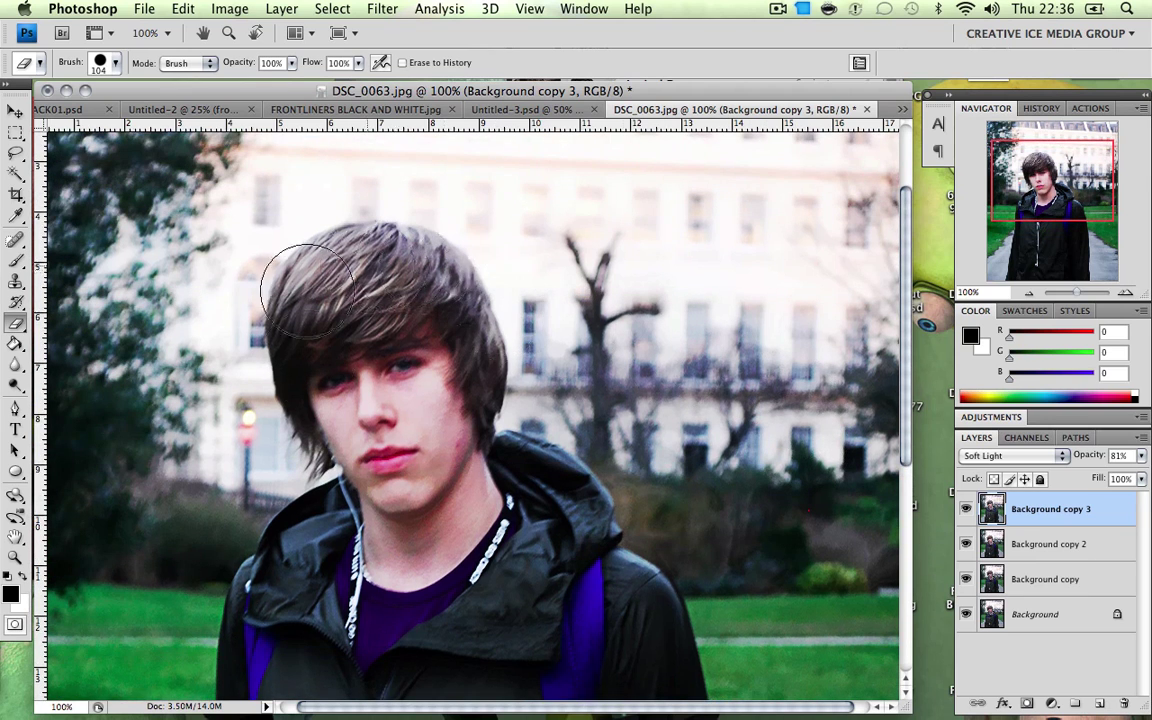
{"action": "left_click_drag", "start_coordinate": [420, 370], "coordinate": [385, 355]}
- Try Overlay on Background copy 3, return to Soft Light, and zoom out to 50% for the whole portrait
{"action": "left_click", "coordinate": [1058, 456]}
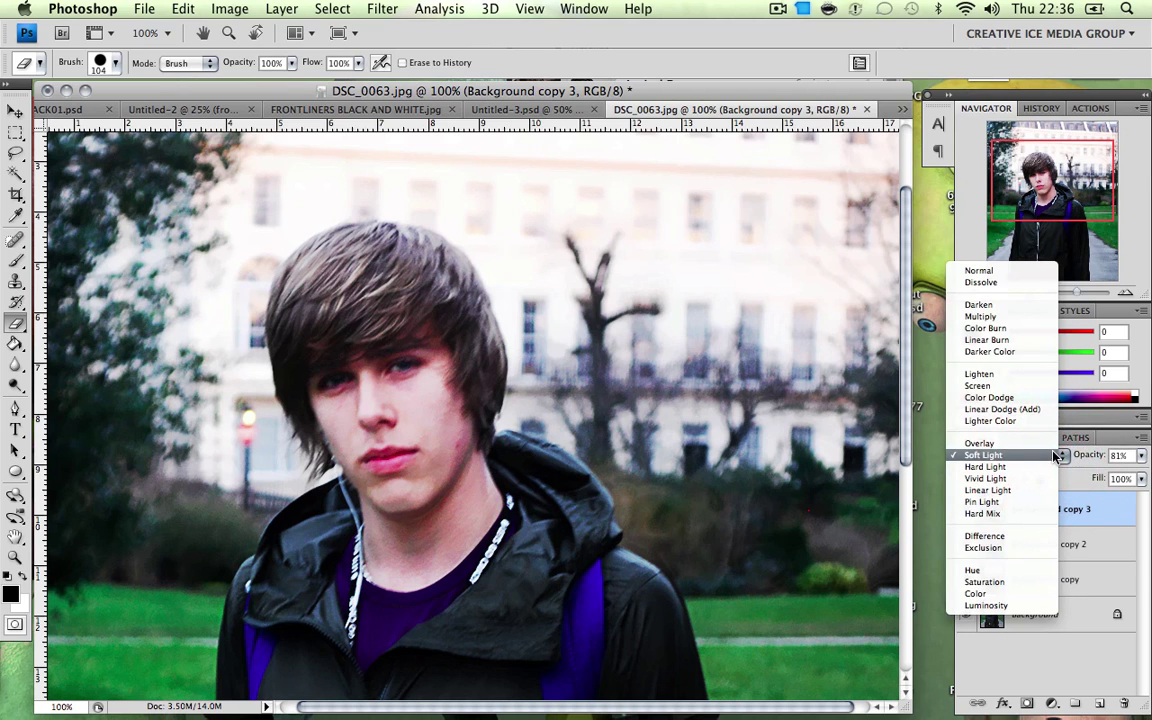
{"action": "left_click", "coordinate": [1050, 443]}
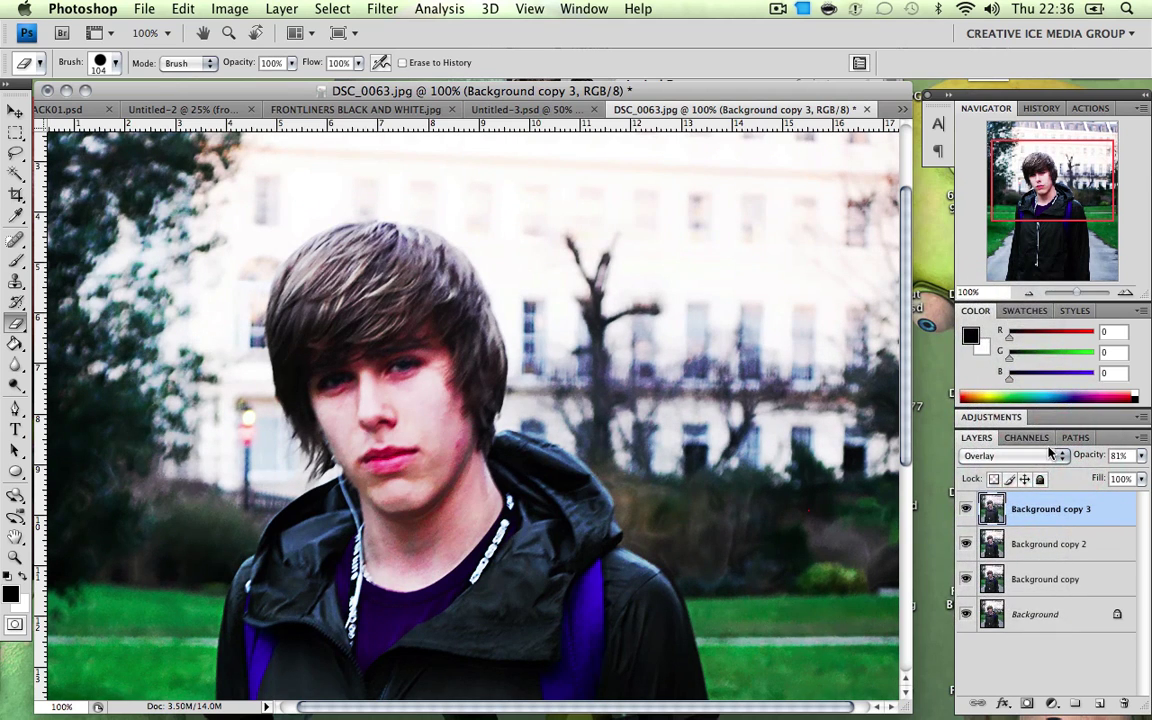
{"action": "left_click", "coordinate": [1053, 456]}
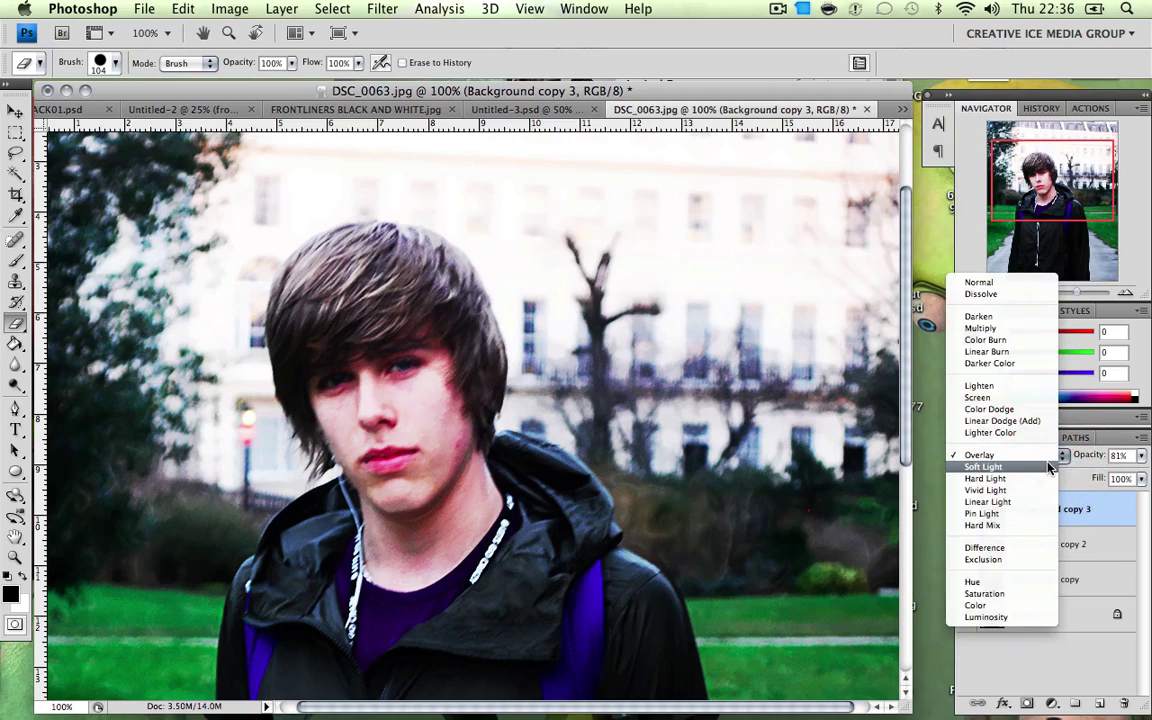
{"action": "left_click", "coordinate": [1048, 470]}
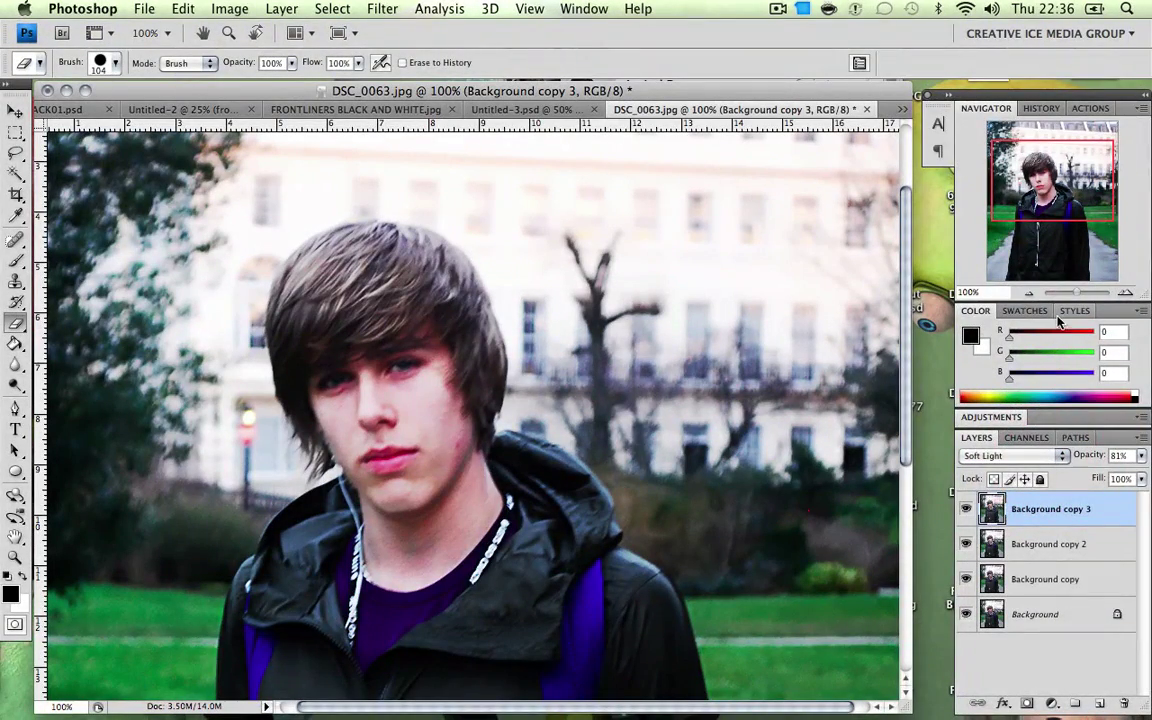
{"action": "left_click_drag", "start_coordinate": [1043, 199], "coordinate": [1043, 252]}
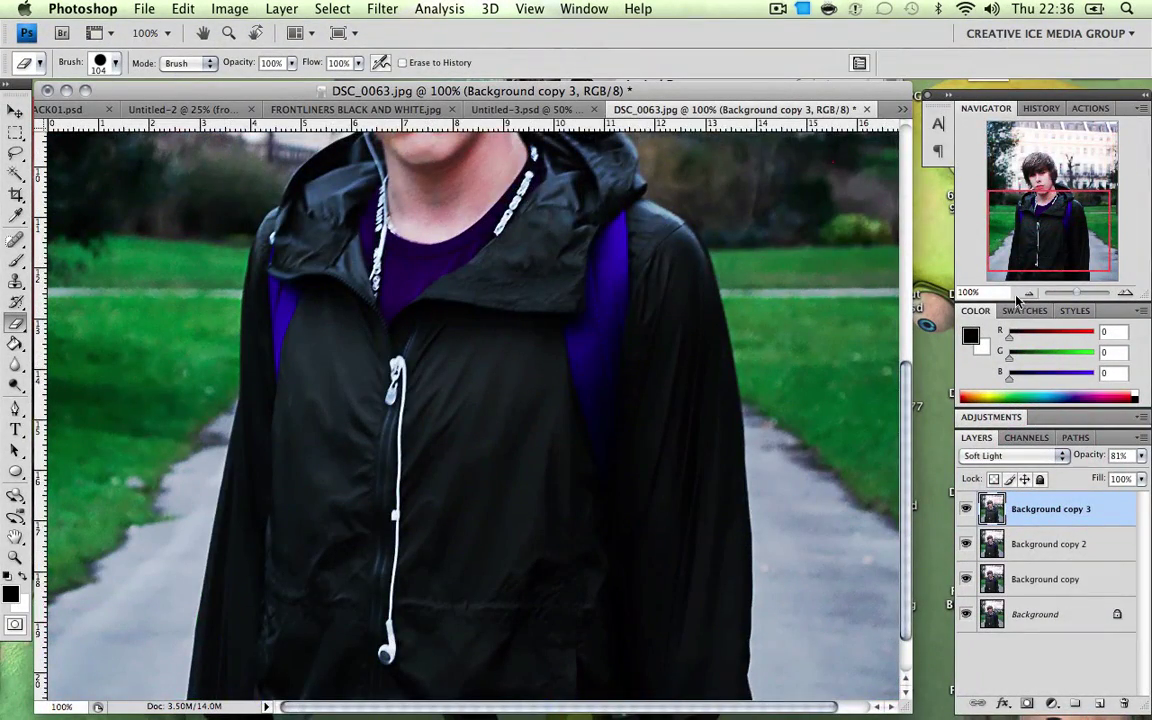
{"action": "left_click", "coordinate": [1027, 292]}
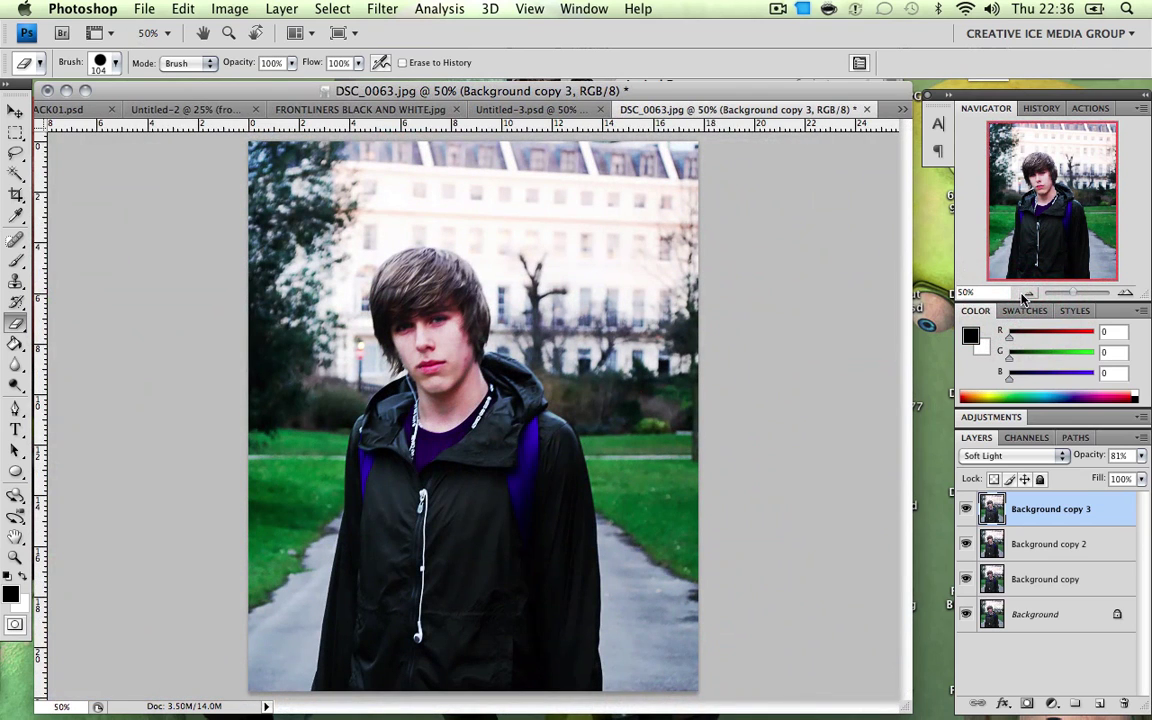